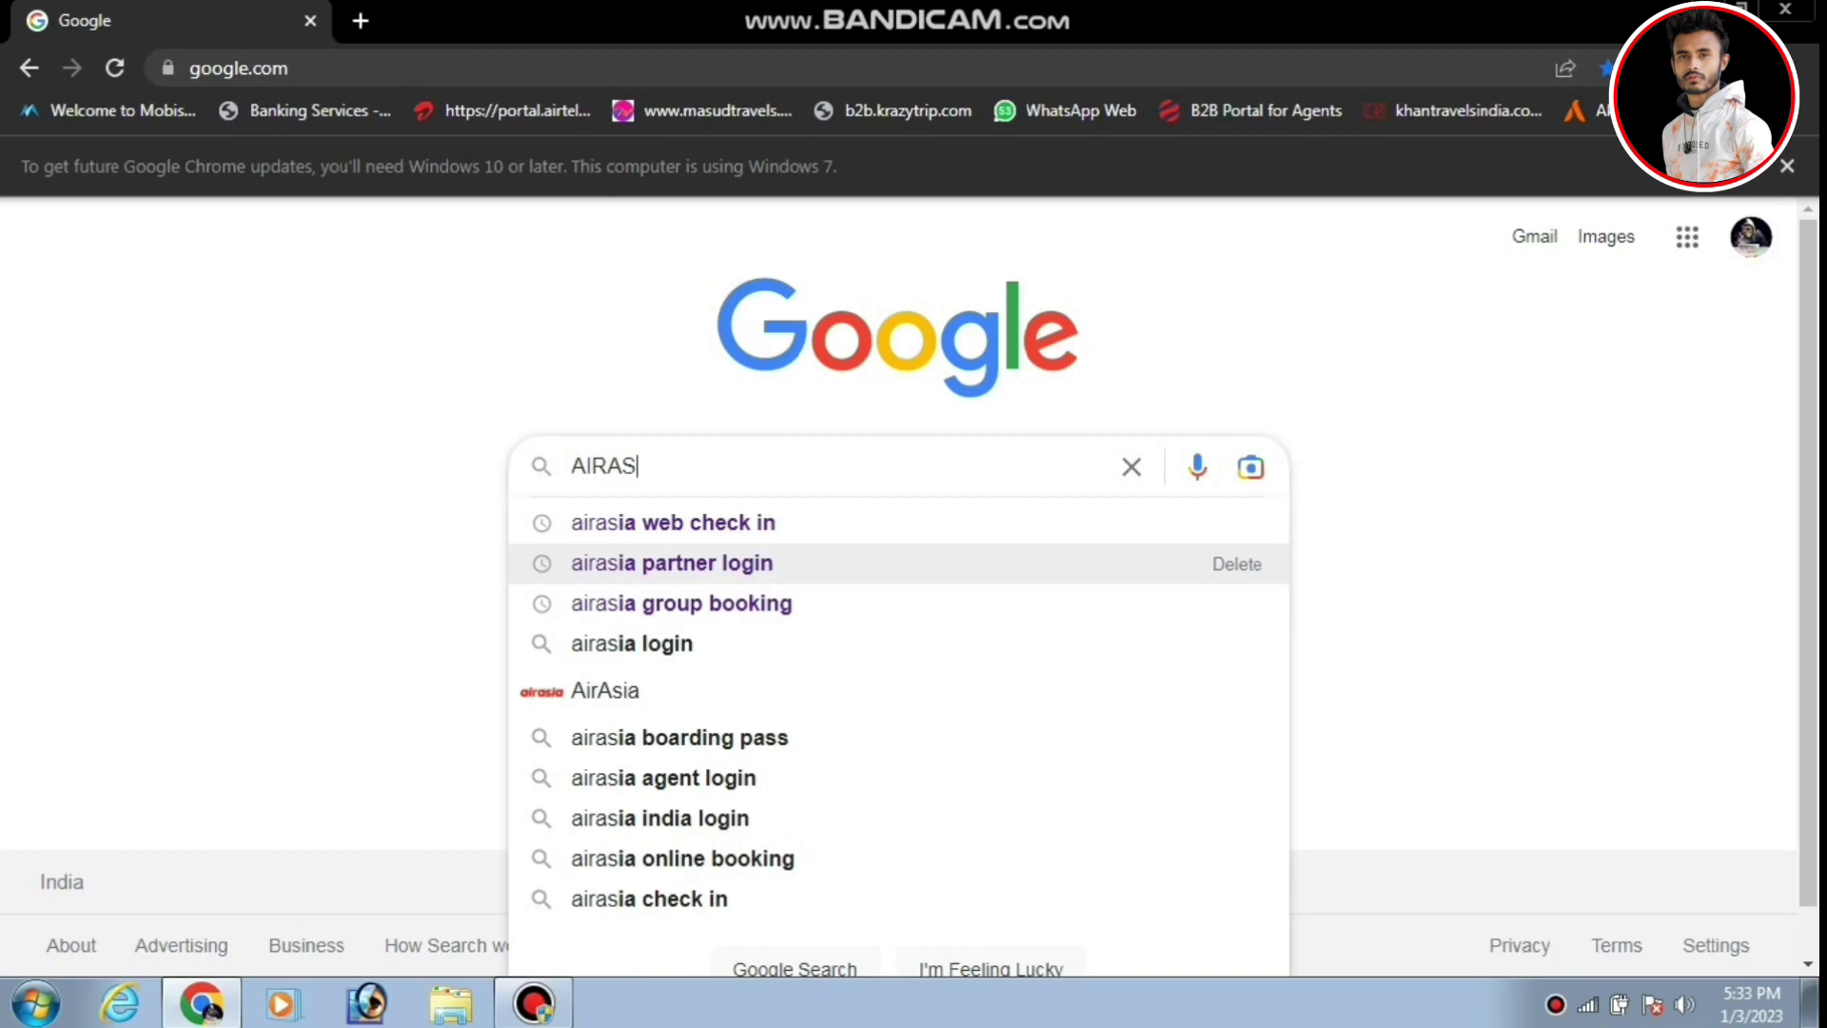
# Search Google for "airasia partner login" and open AirAsia India's partner registration and login portal
pyautogui.click(672, 563)
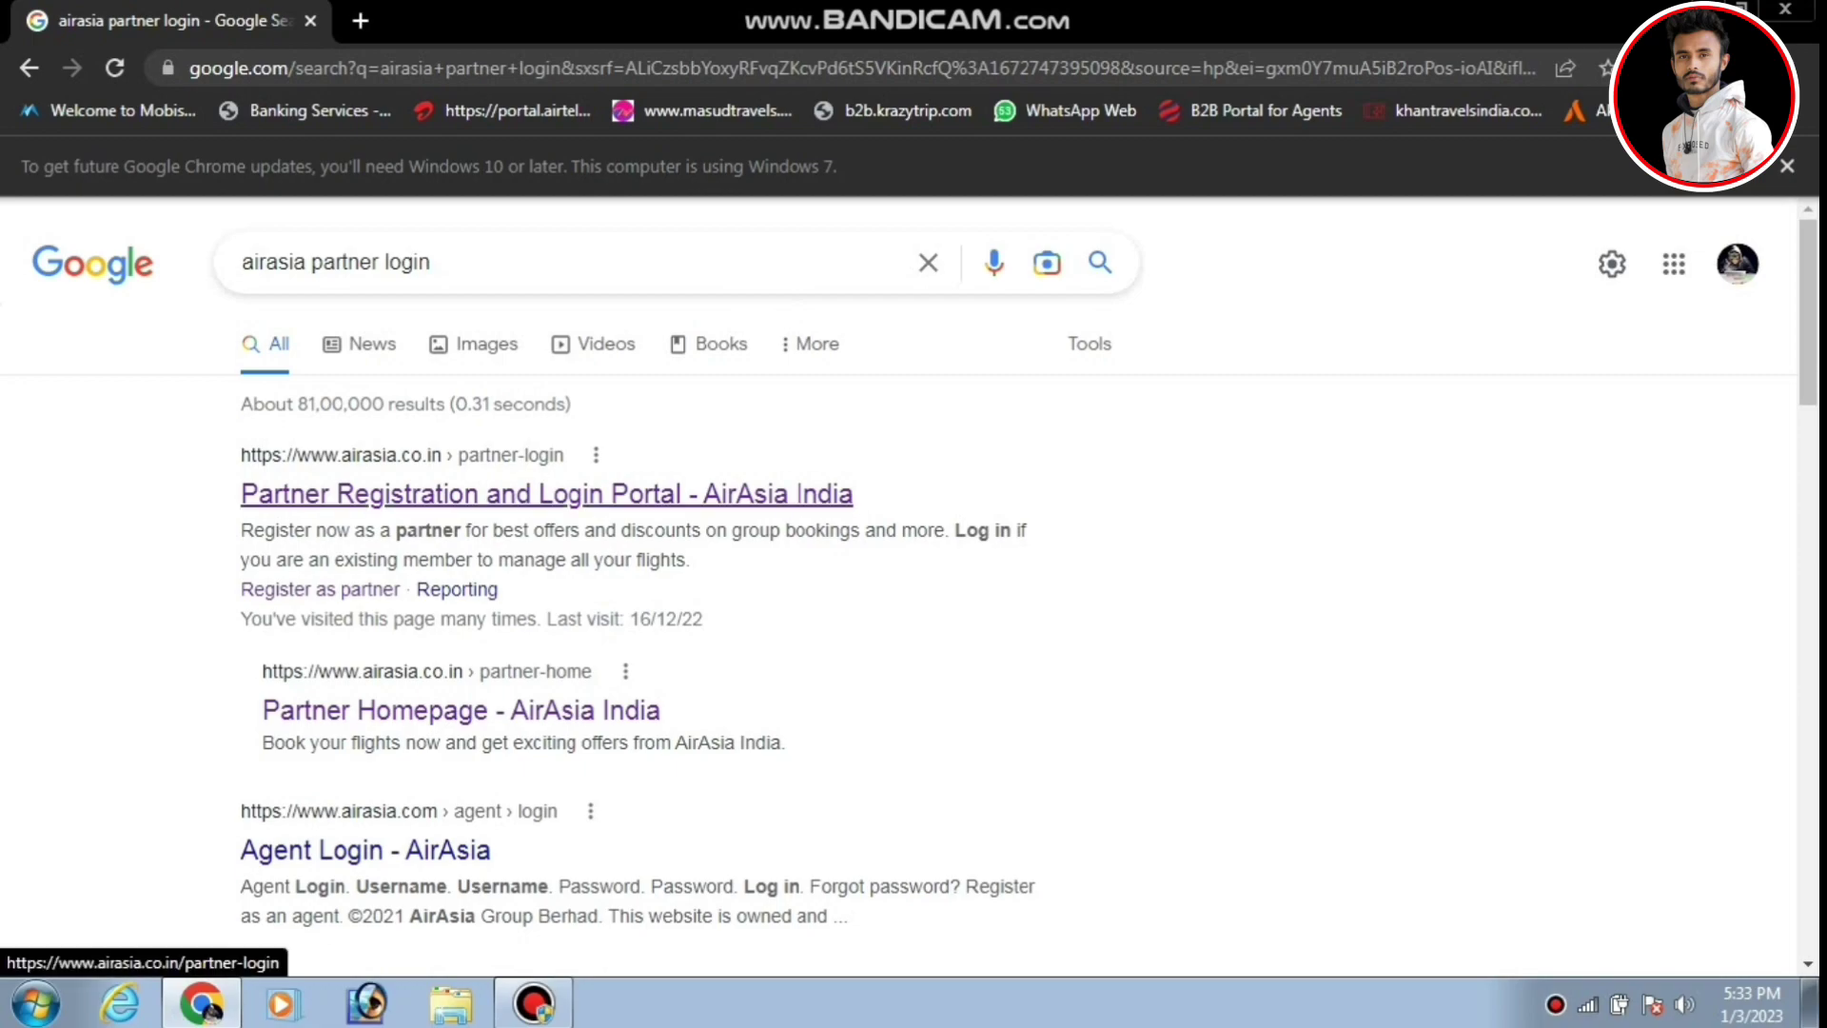
pyautogui.click(546, 494)
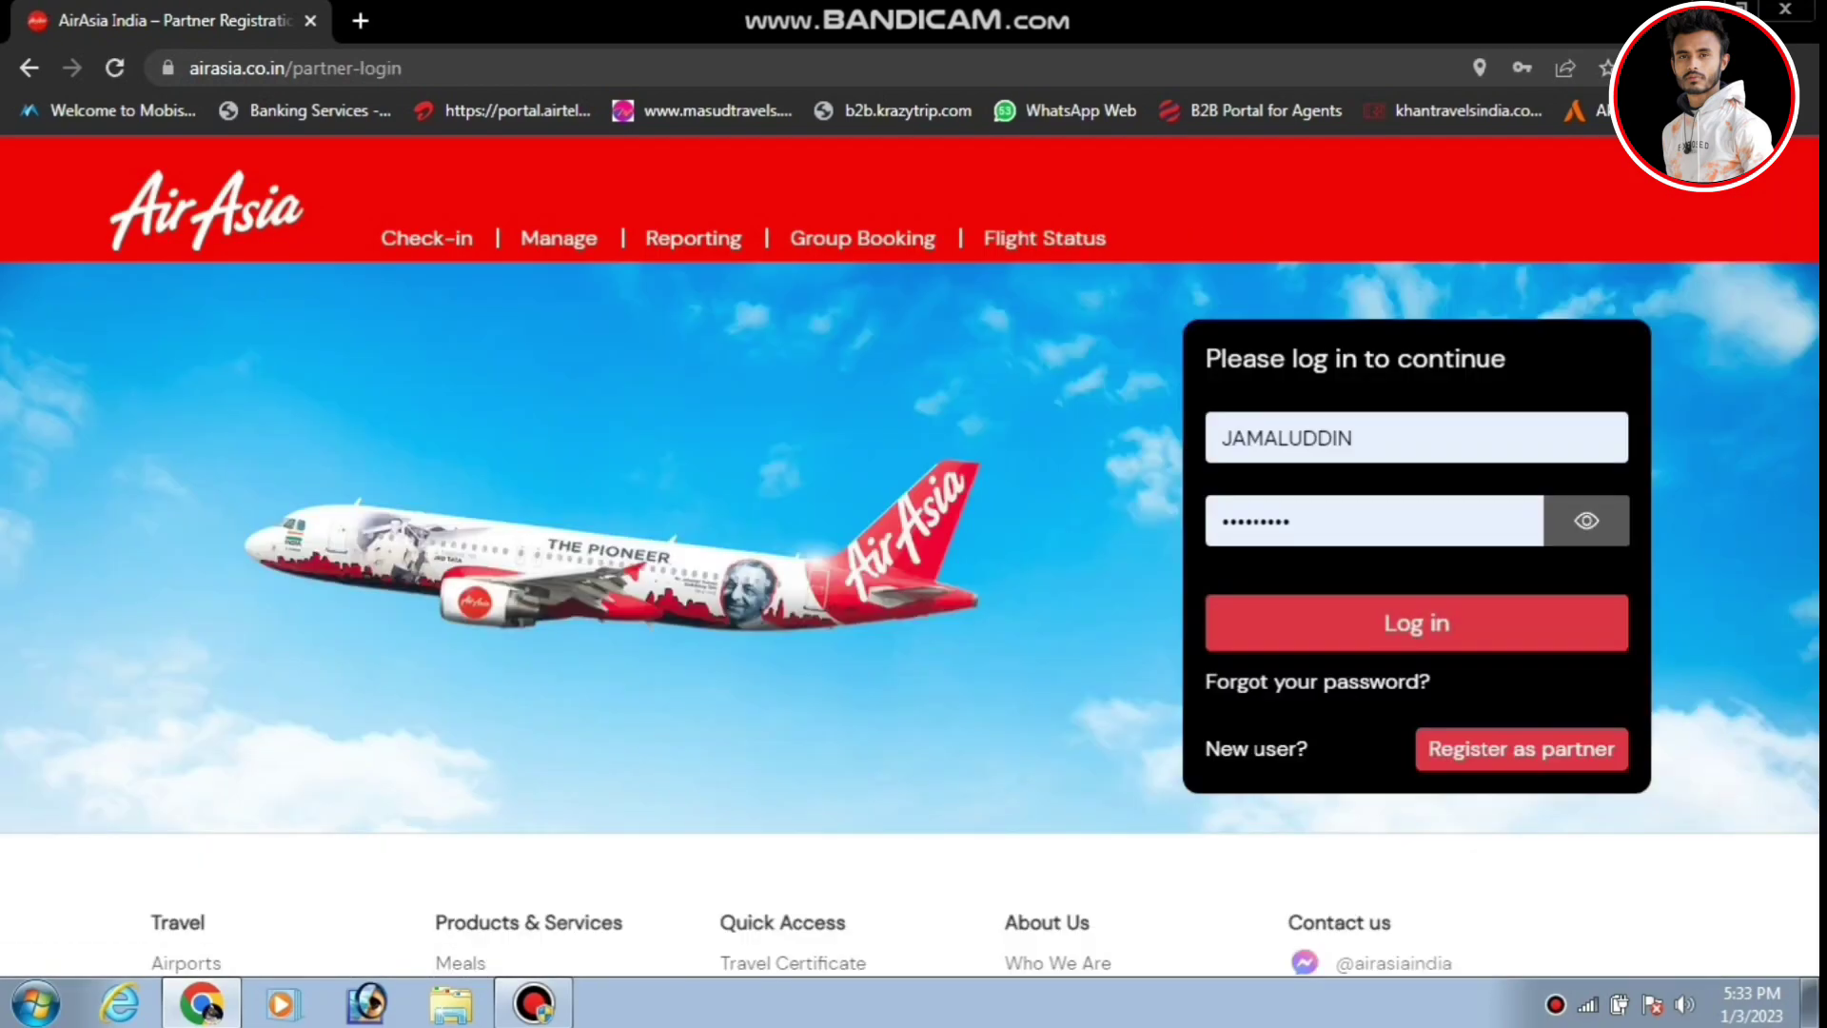
# Point out the prefilled username in the login box, and open the form for registering as a new partner
pyautogui.doubleClick(1287, 438)
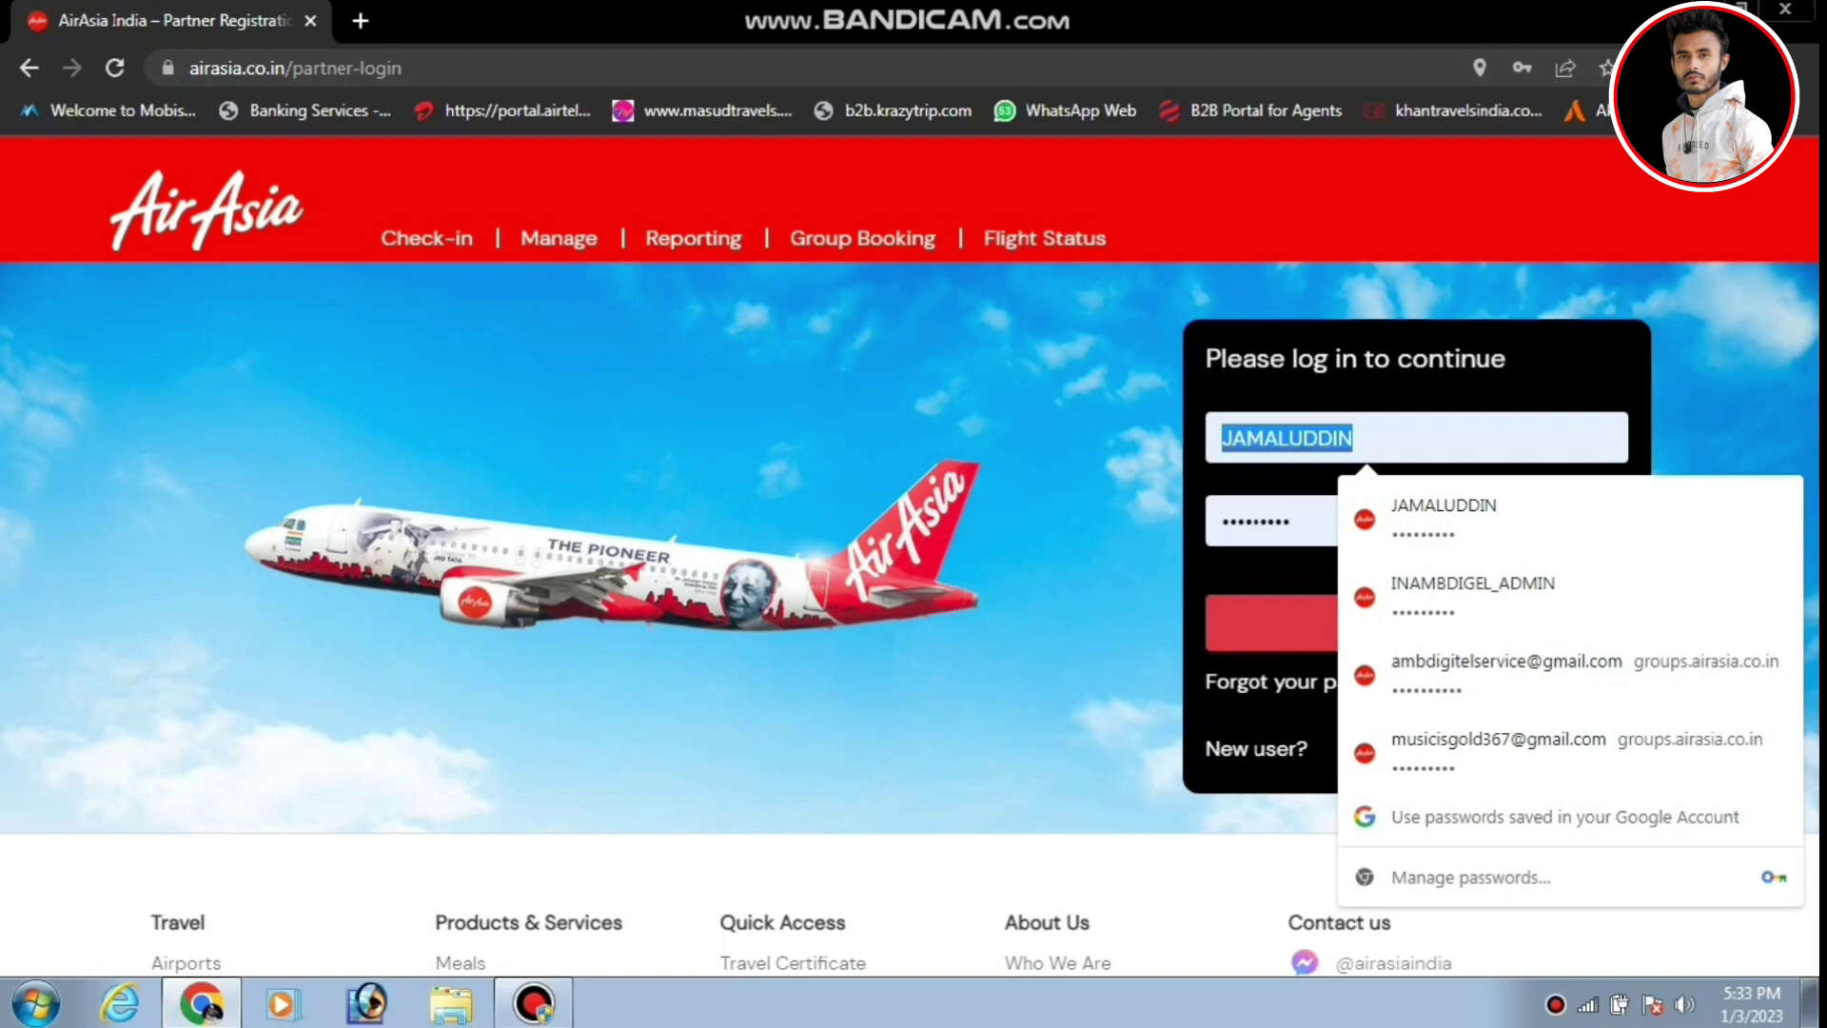
pyautogui.click(1355, 438)
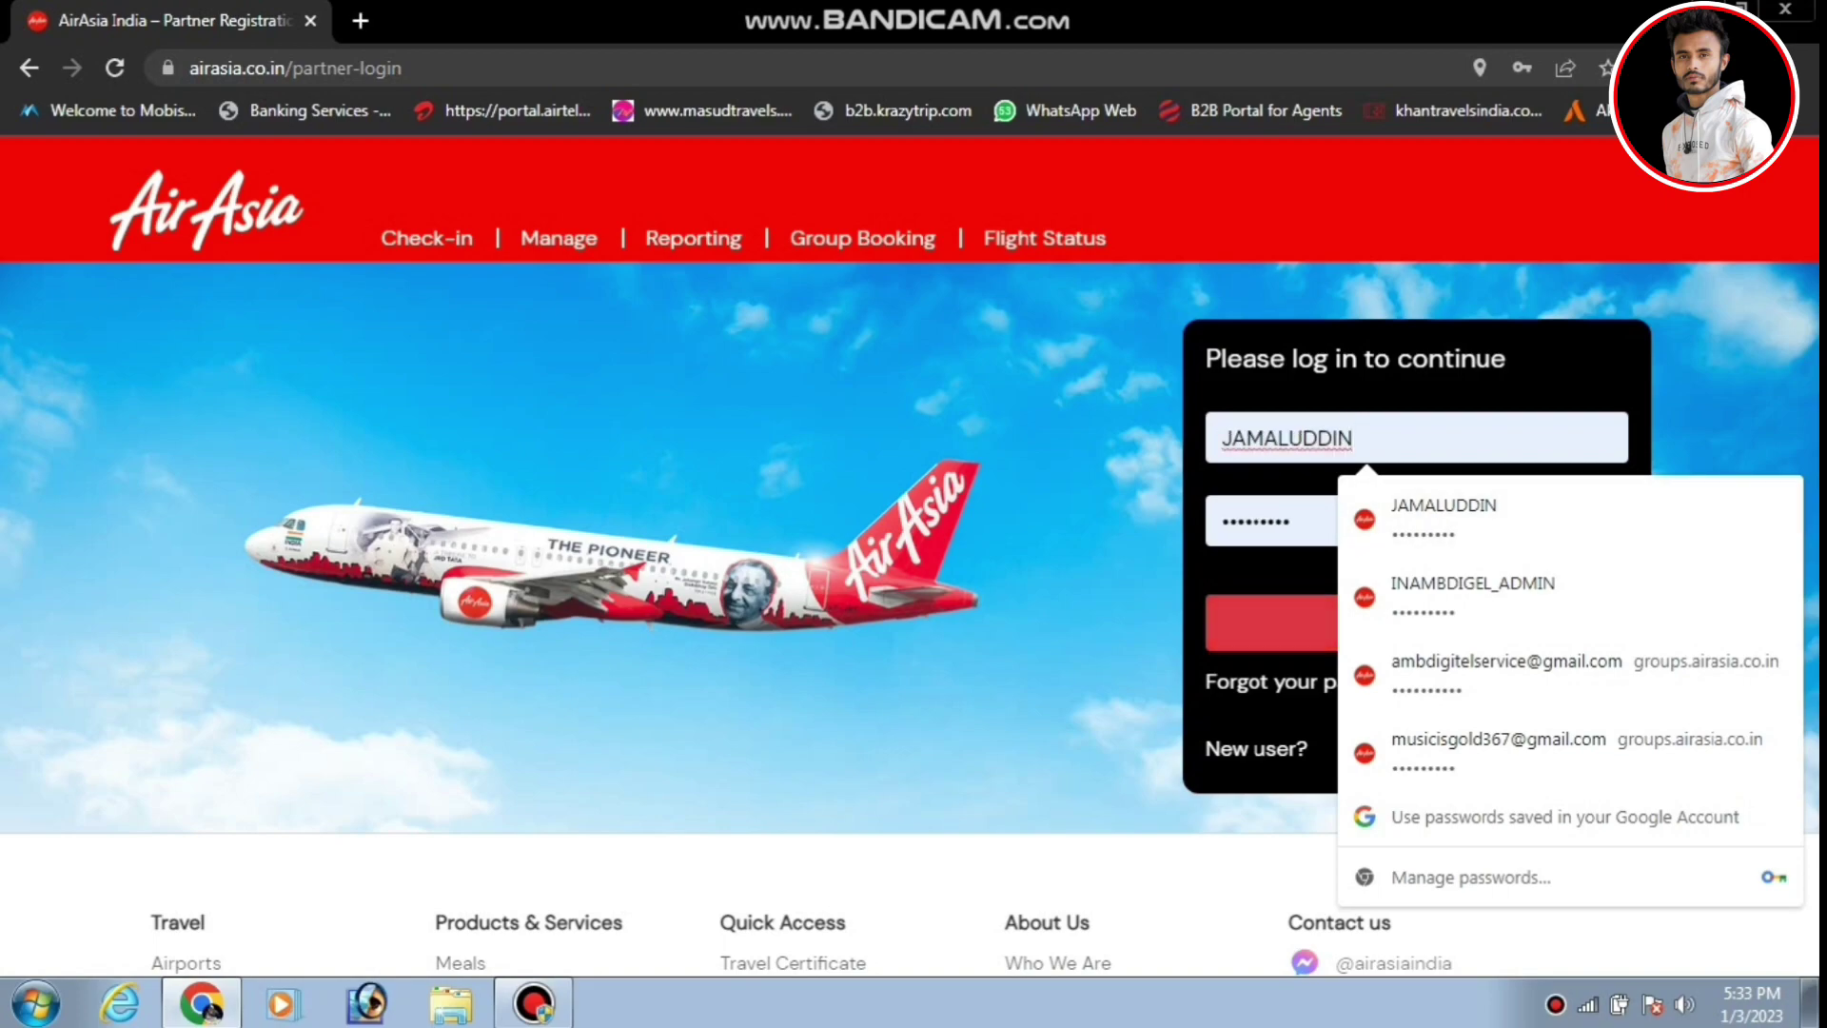
pyautogui.click(1246, 713)
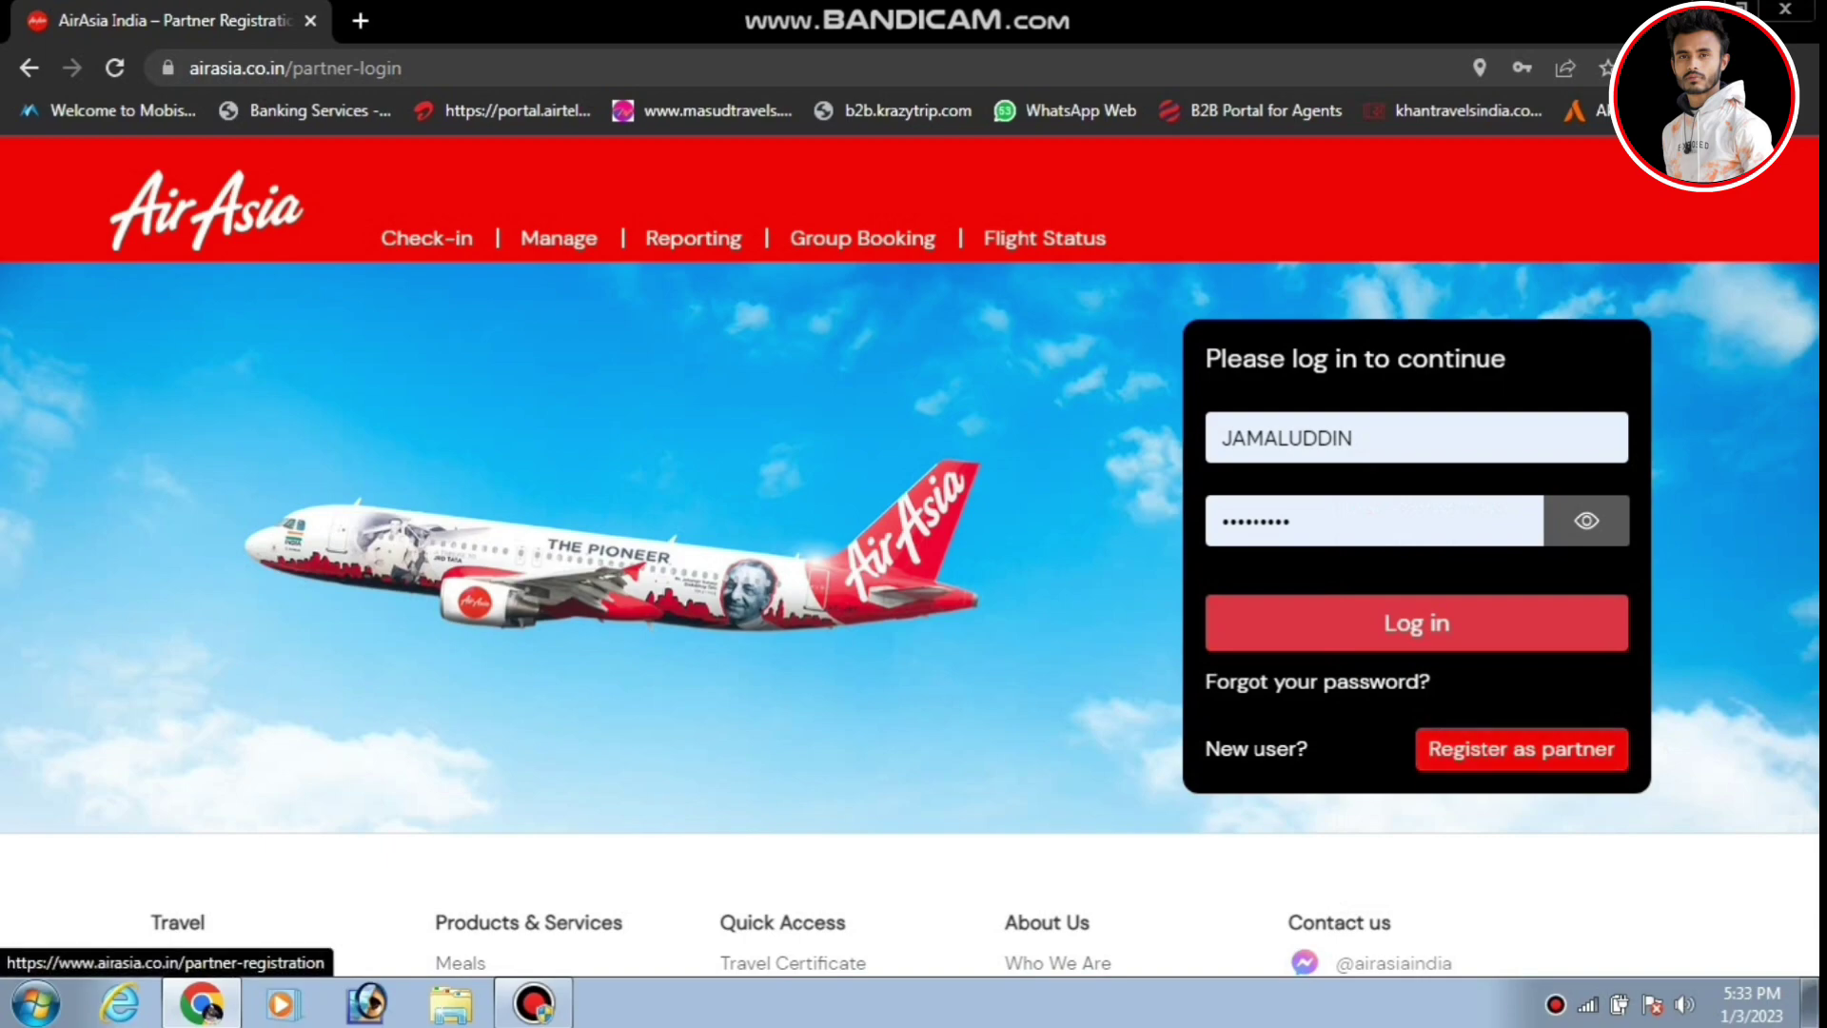
pyautogui.click(1521, 749)
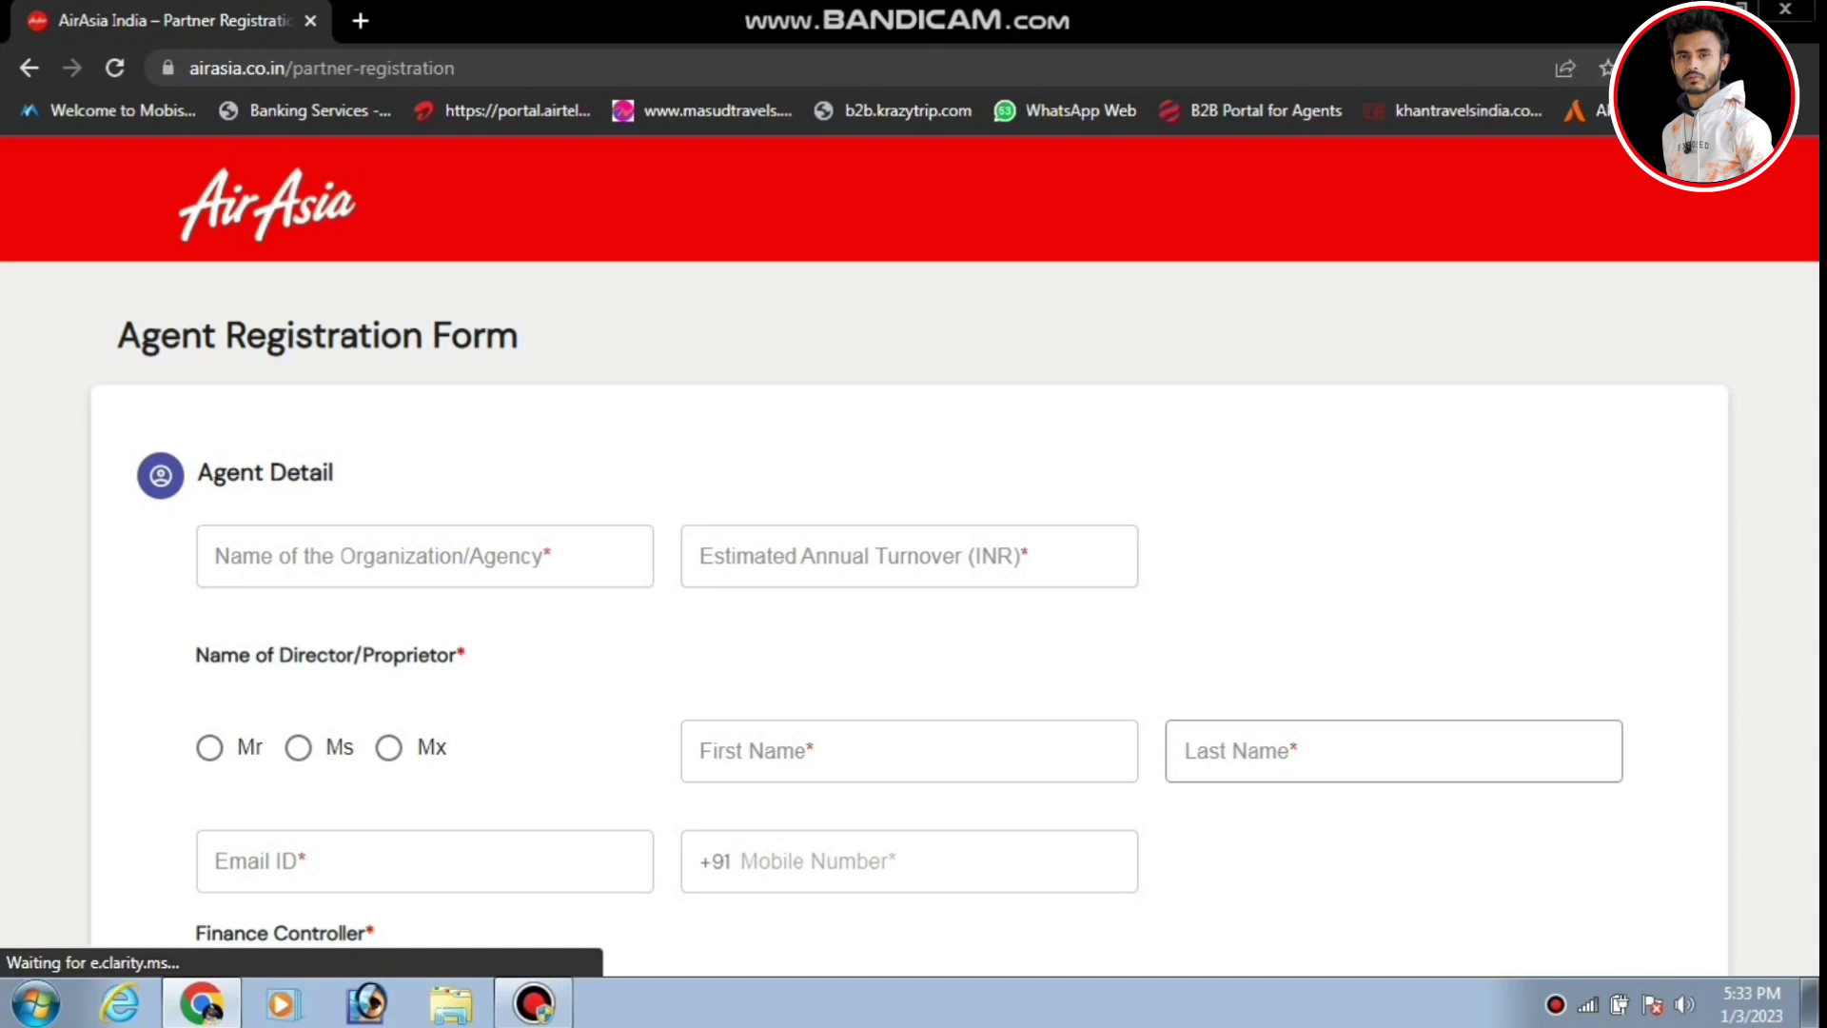
# Go through the agency and director fields of the Agent Detail section, choosing Mr as the director's title
pyautogui.click(424, 556)
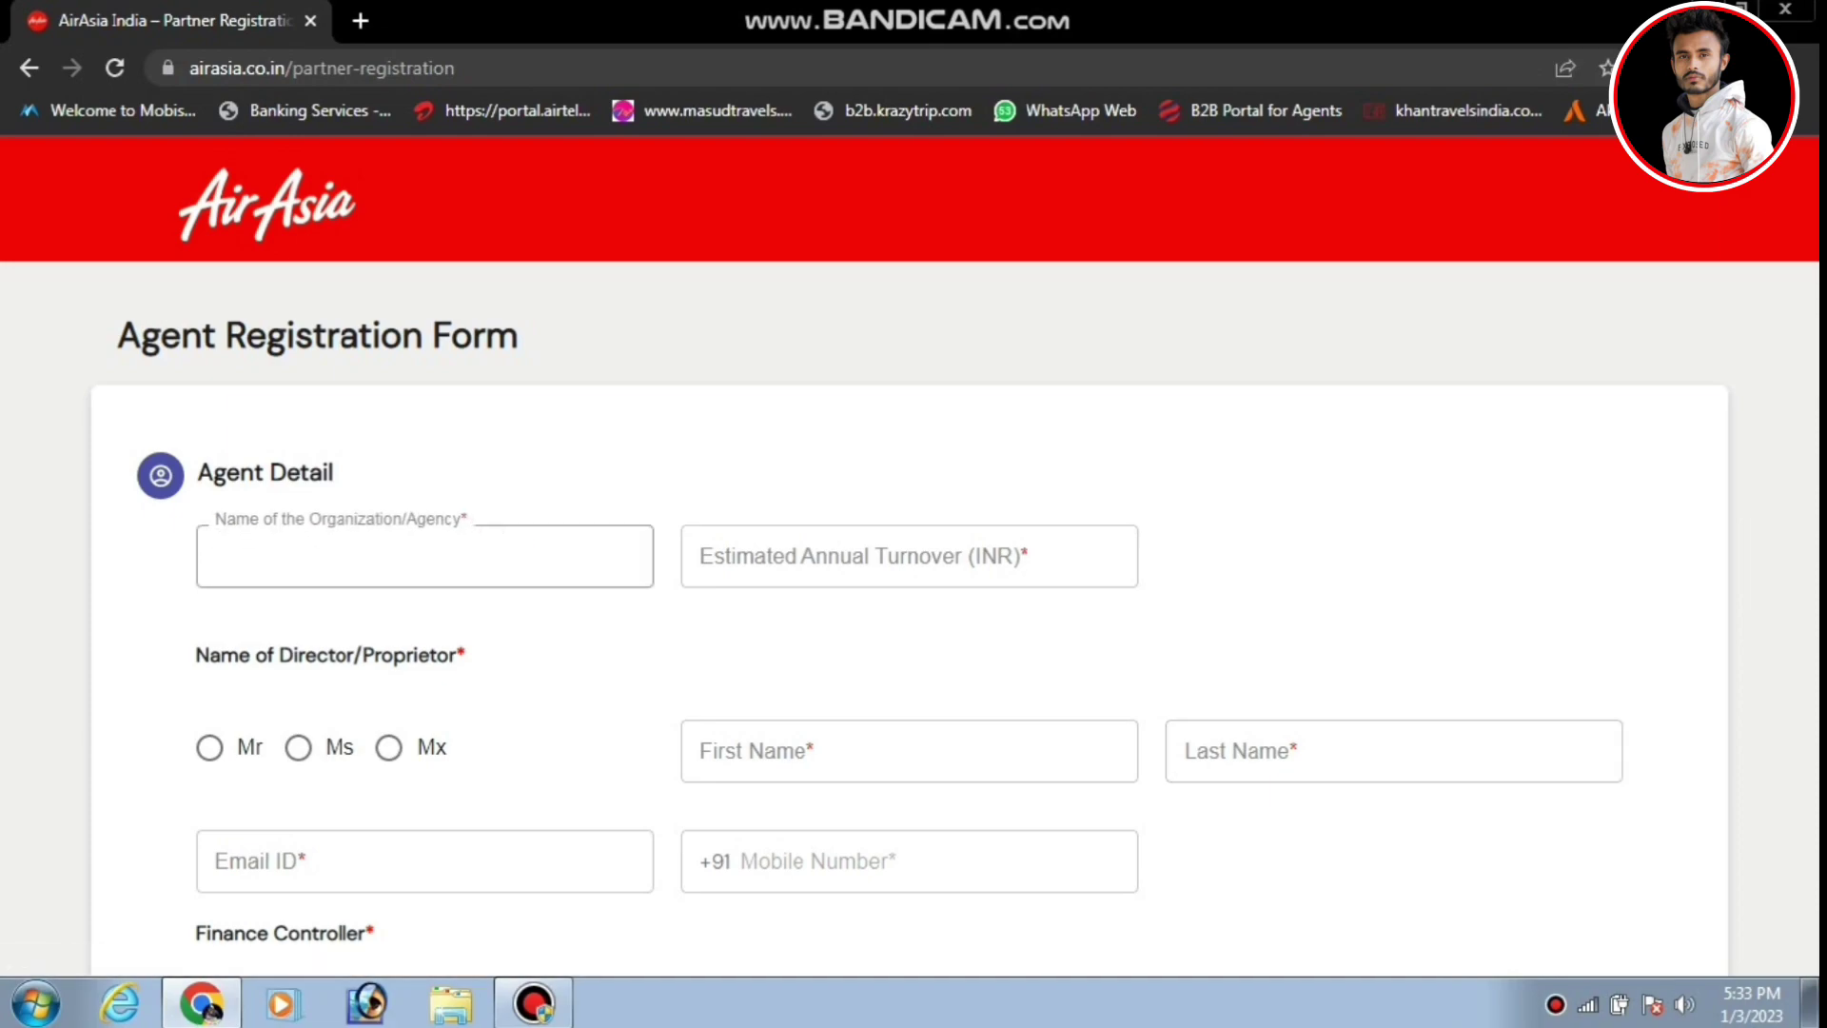
pyautogui.click(909, 556)
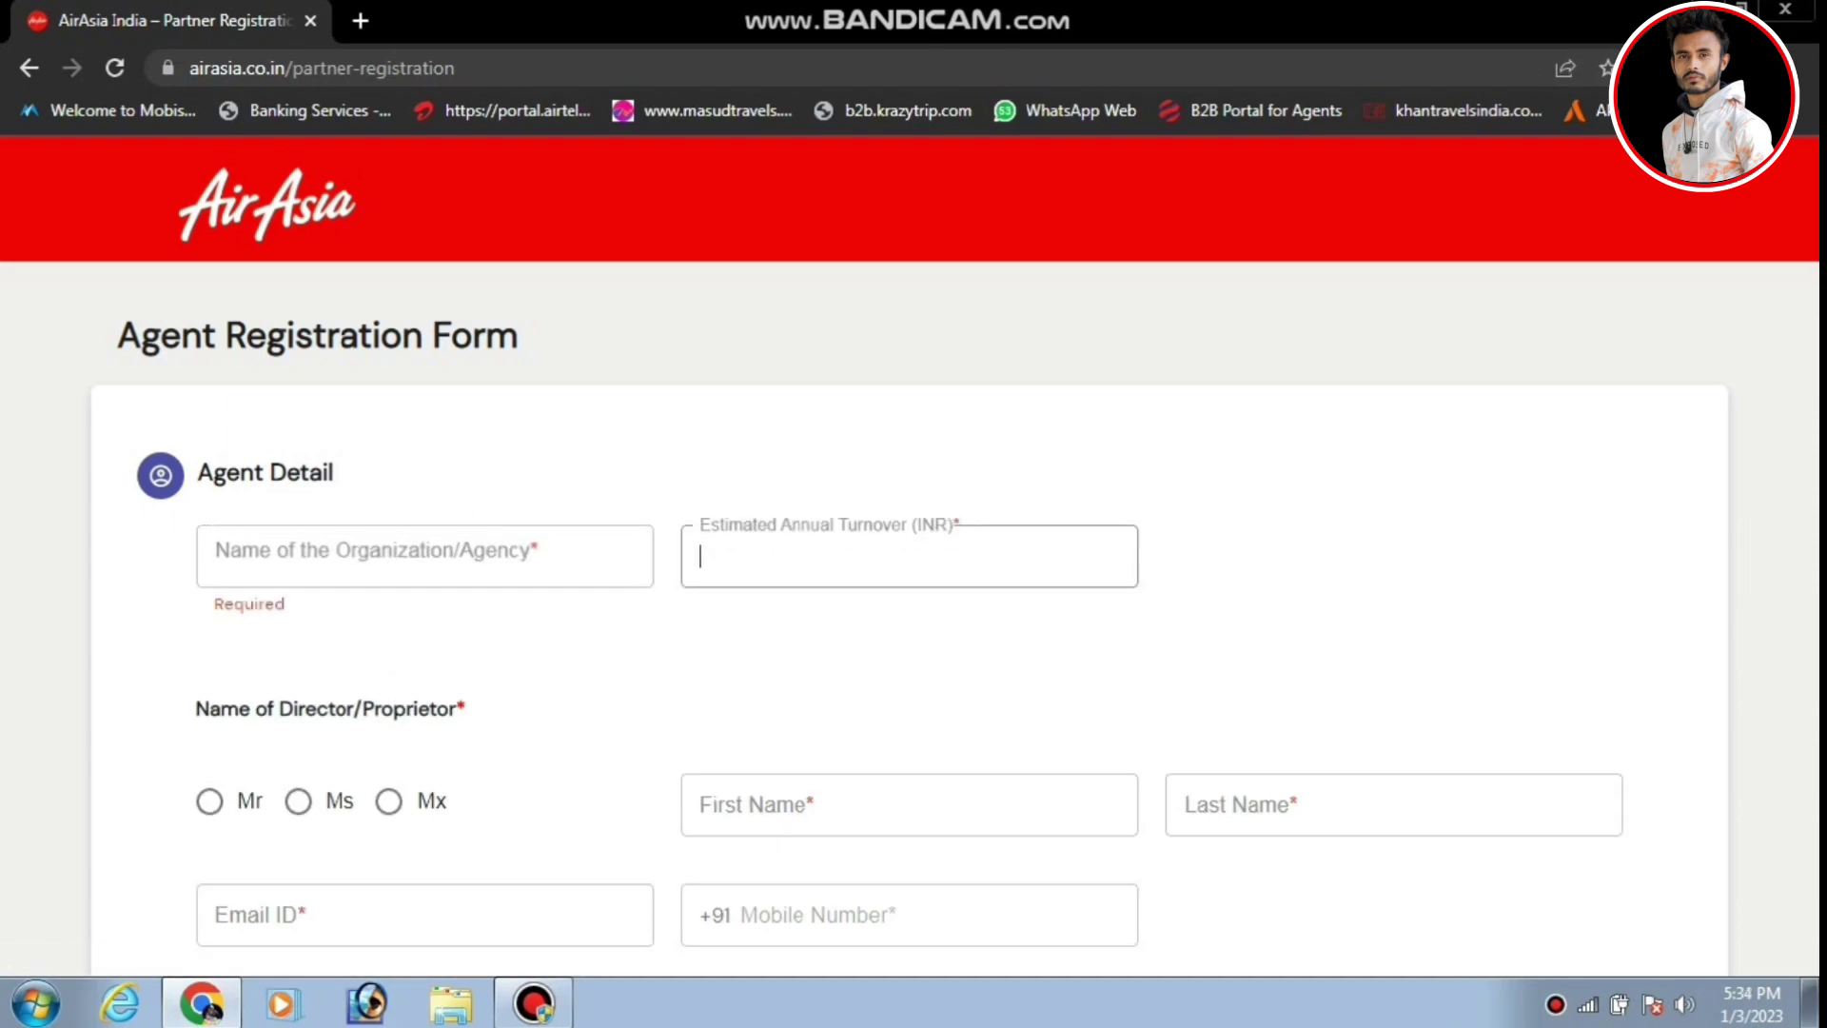
pyautogui.scroll(-1, 908, 556)
pyautogui.click(209, 666)
pyautogui.click(298, 666)
pyautogui.click(389, 666)
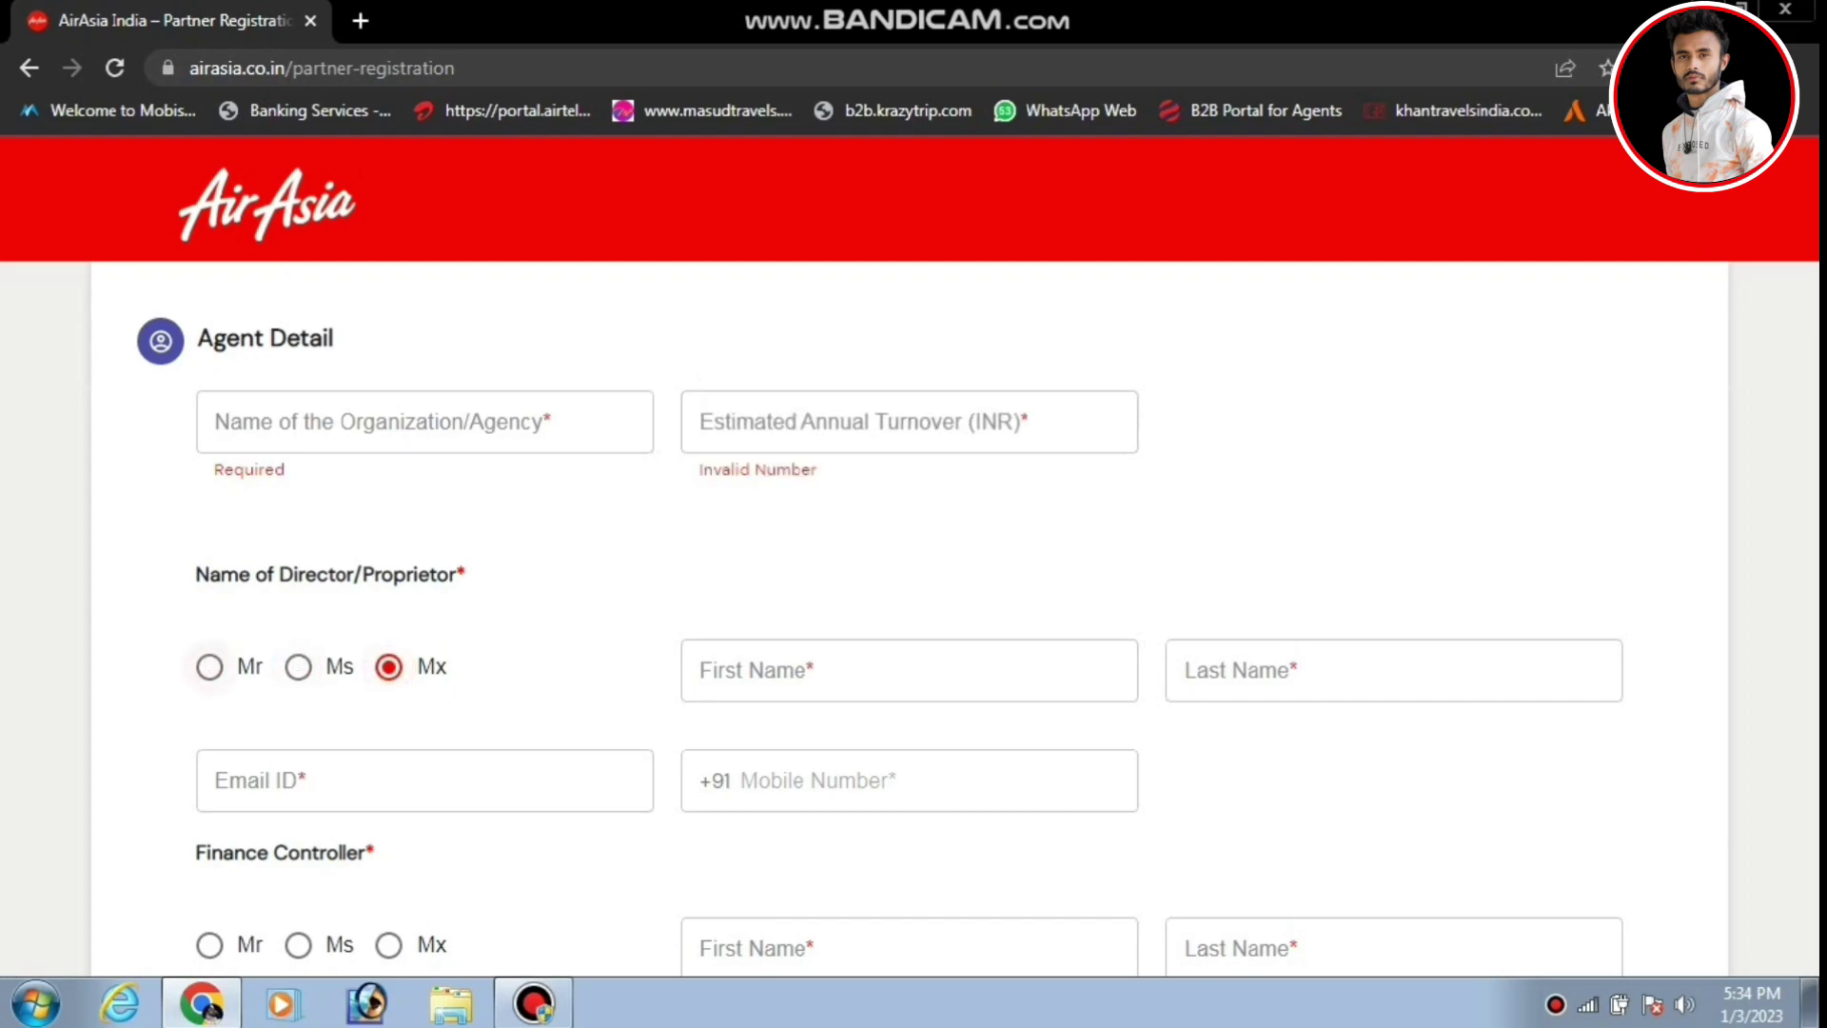
pyautogui.click(210, 666)
pyautogui.click(909, 671)
pyautogui.click(1394, 671)
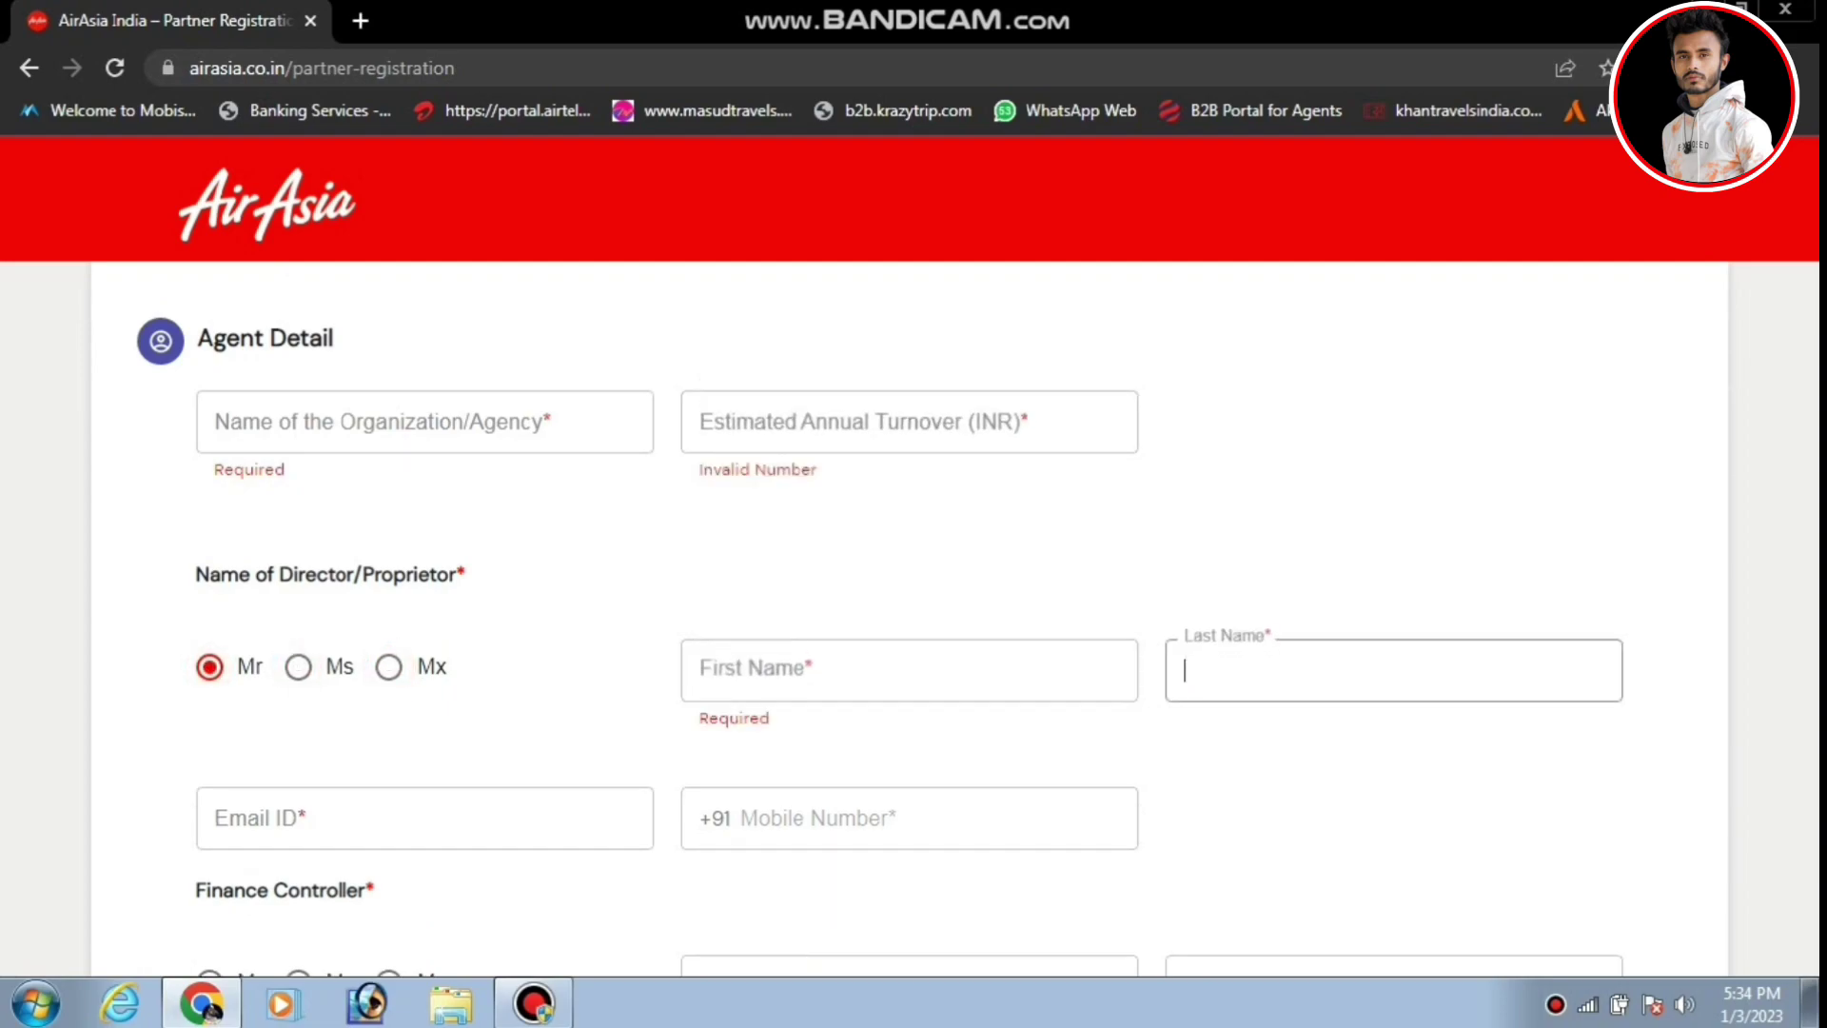
pyautogui.click(424, 819)
pyautogui.click(908, 818)
# Choose Mr as the finance controller's title and go through the name, email and mobile number fields
pyautogui.scroll(-4, 909, 618)
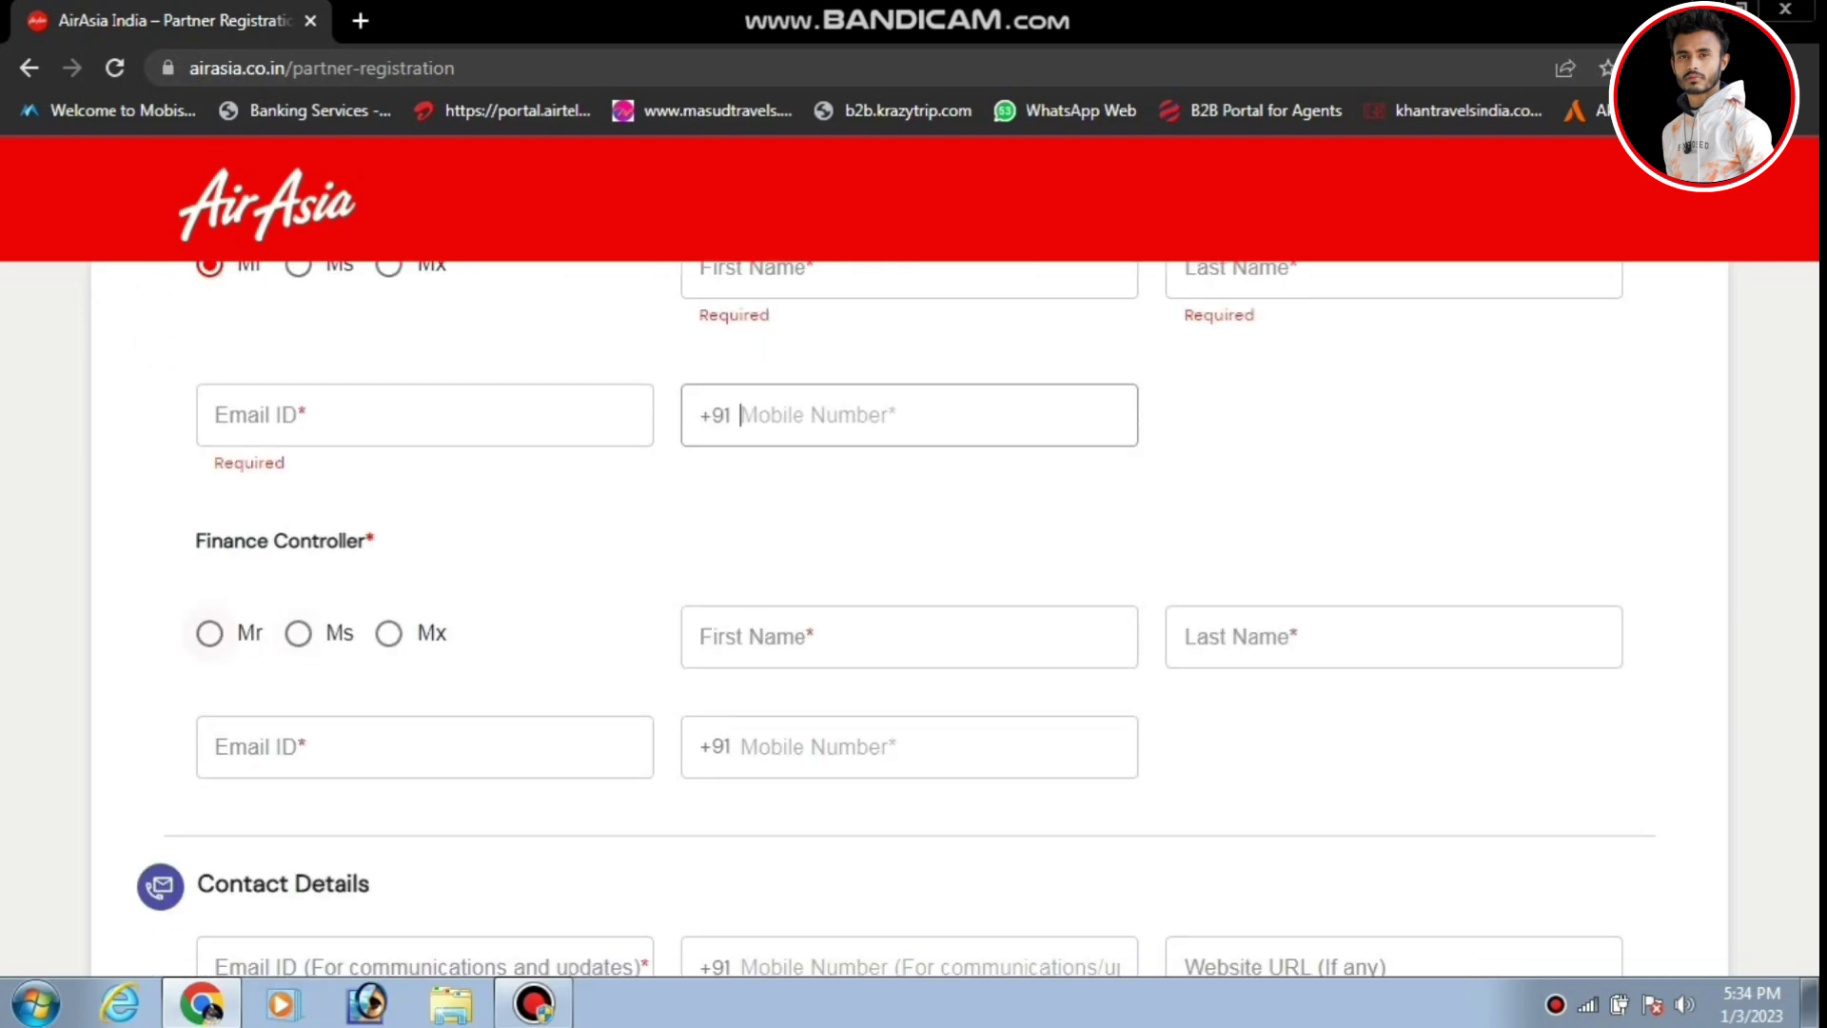
pyautogui.click(209, 633)
pyautogui.click(909, 638)
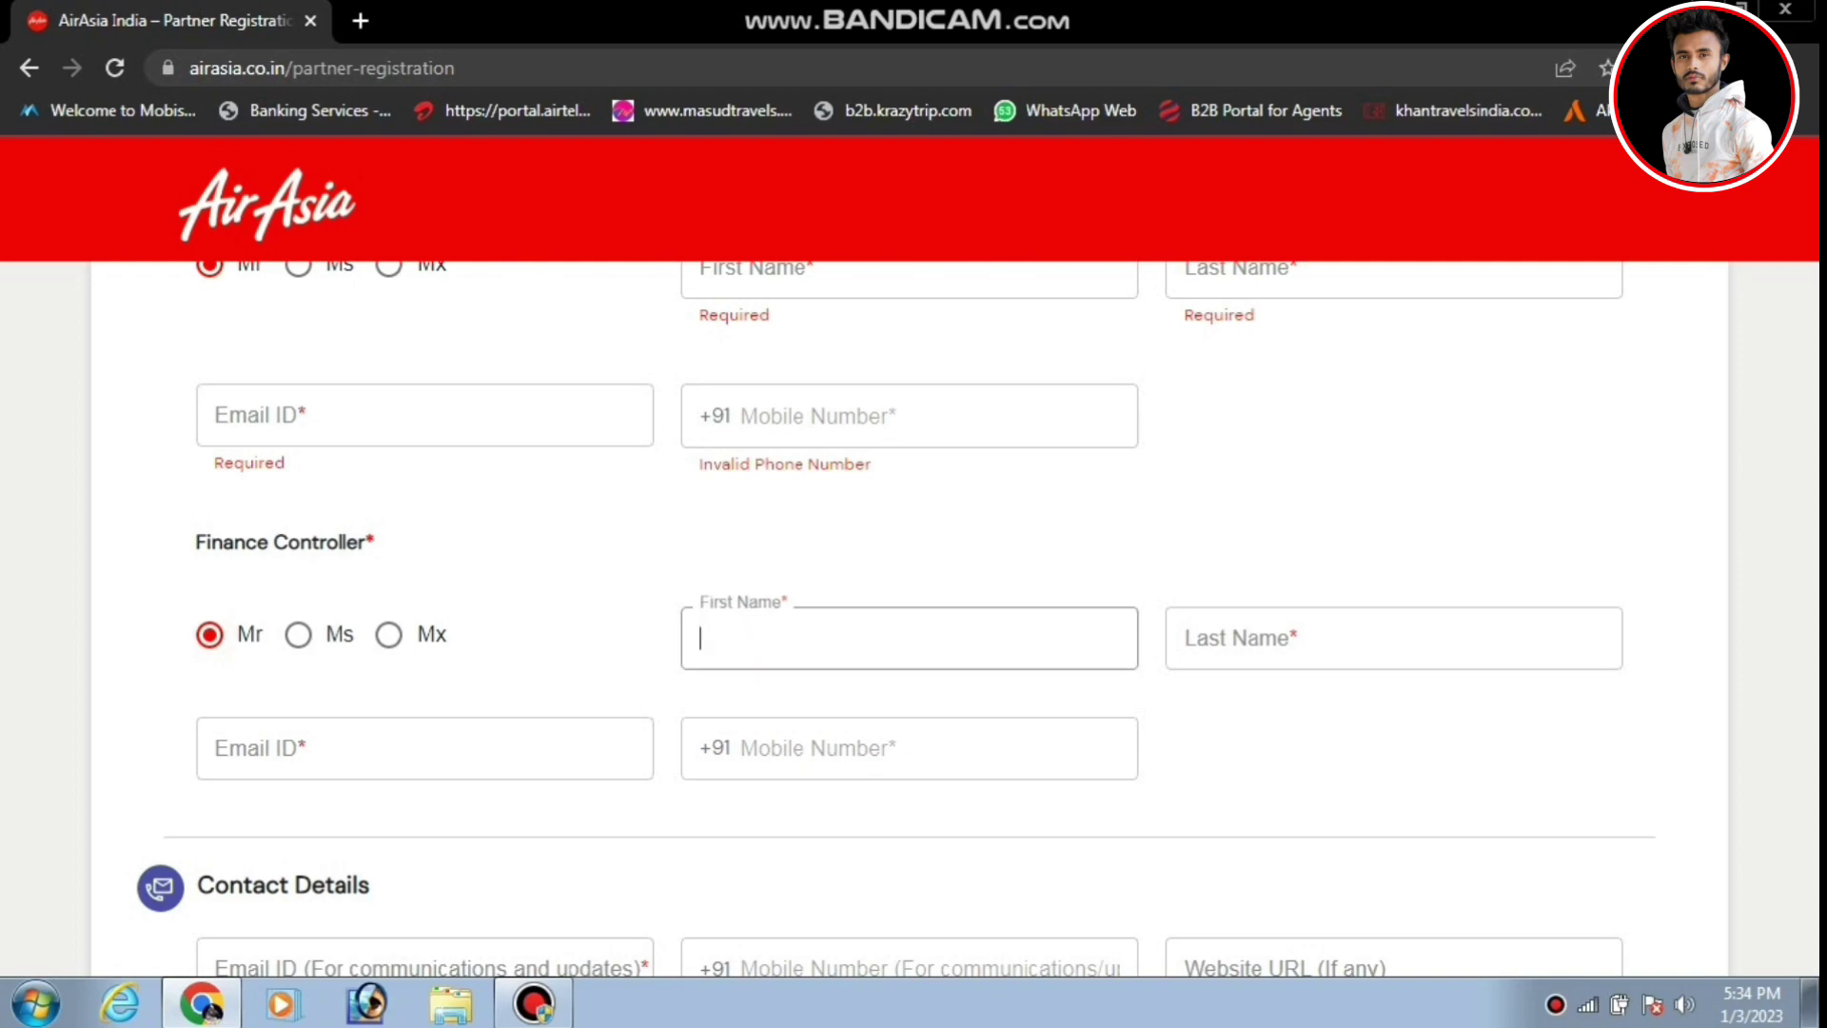
pyautogui.click(1394, 637)
pyautogui.click(424, 786)
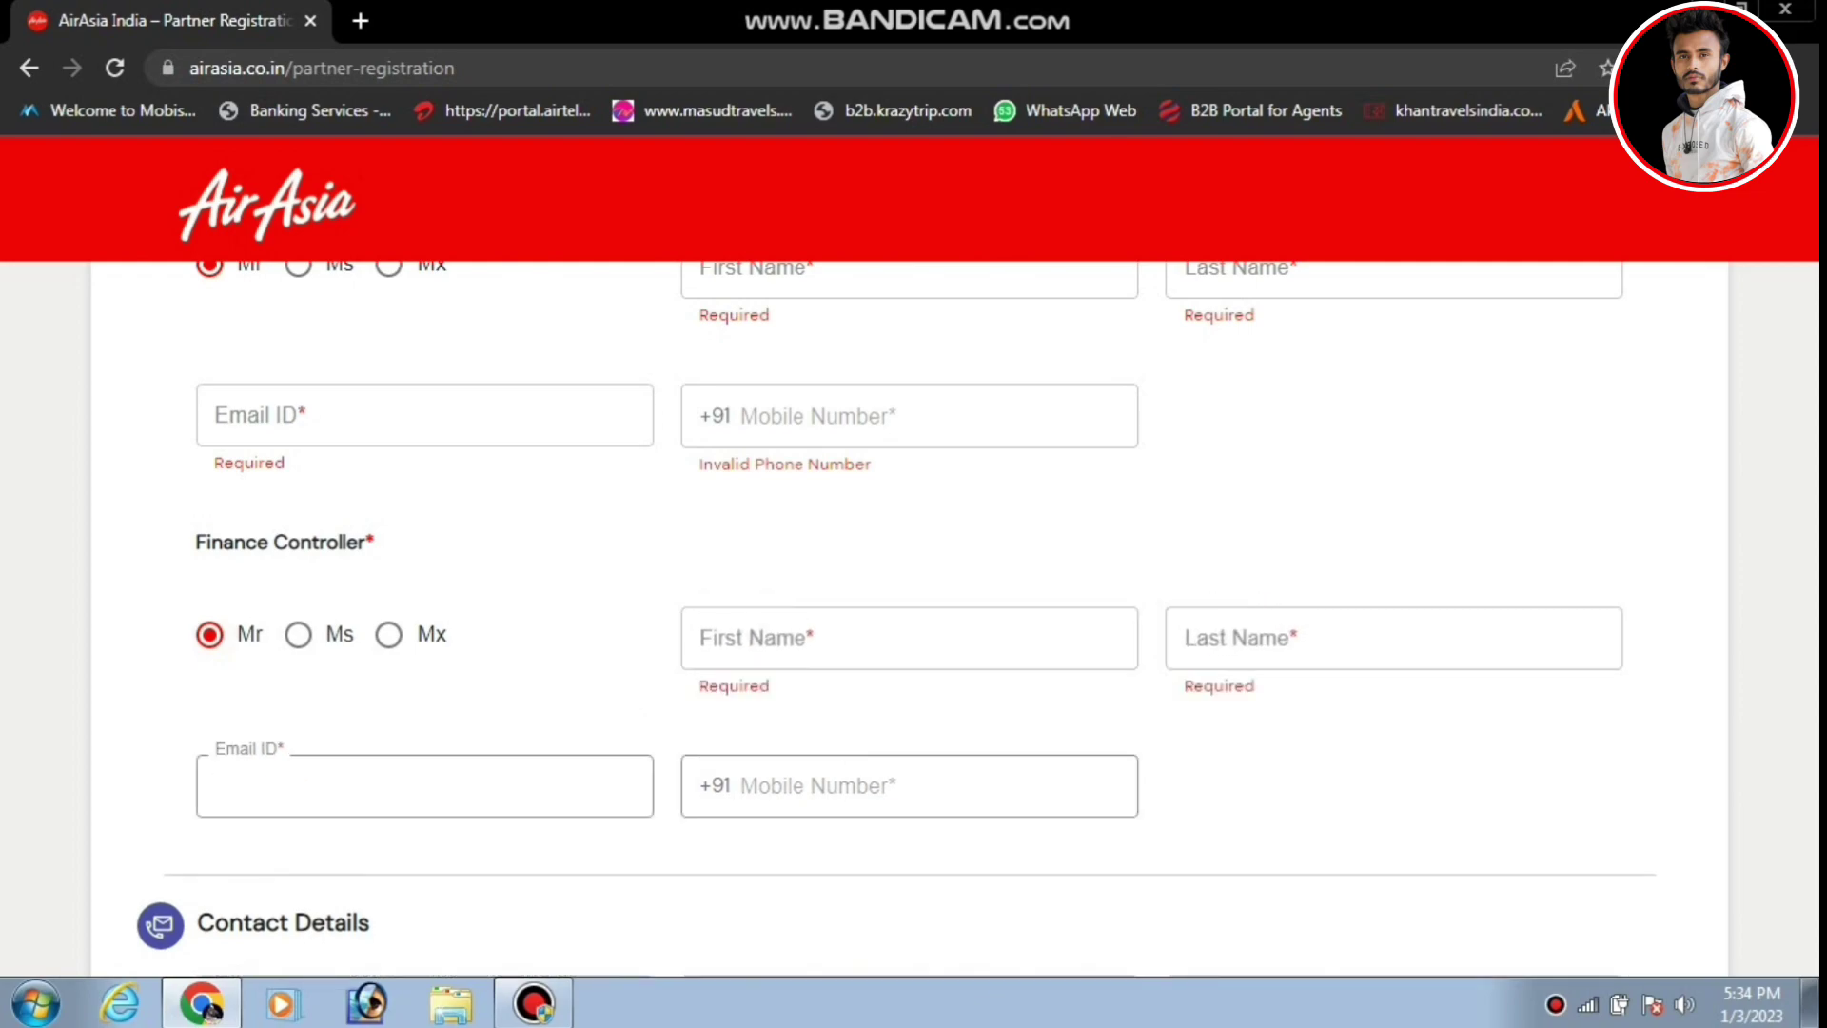
pyautogui.click(909, 786)
# Go through the email, mobile number and website URL fields of the Contact Details section
pyautogui.scroll(-3, 909, 786)
pyautogui.click(425, 658)
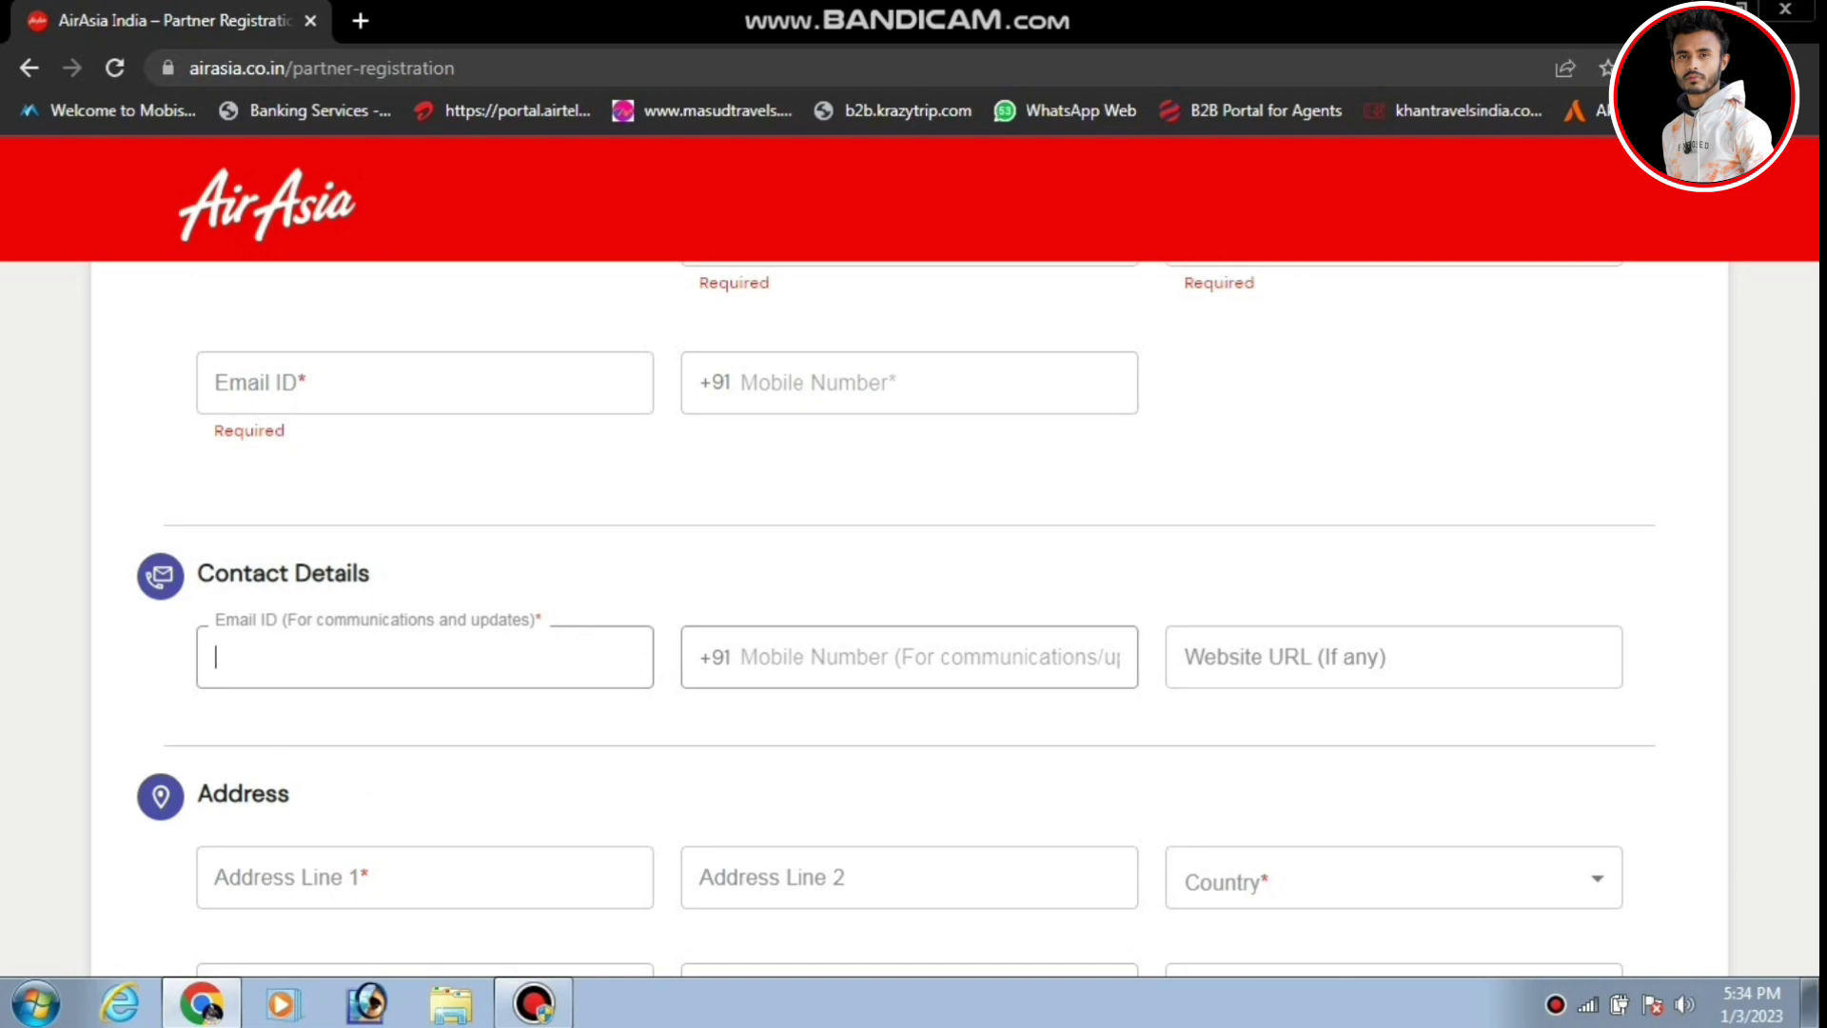
pyautogui.press('Tab')
pyautogui.press('Tab')
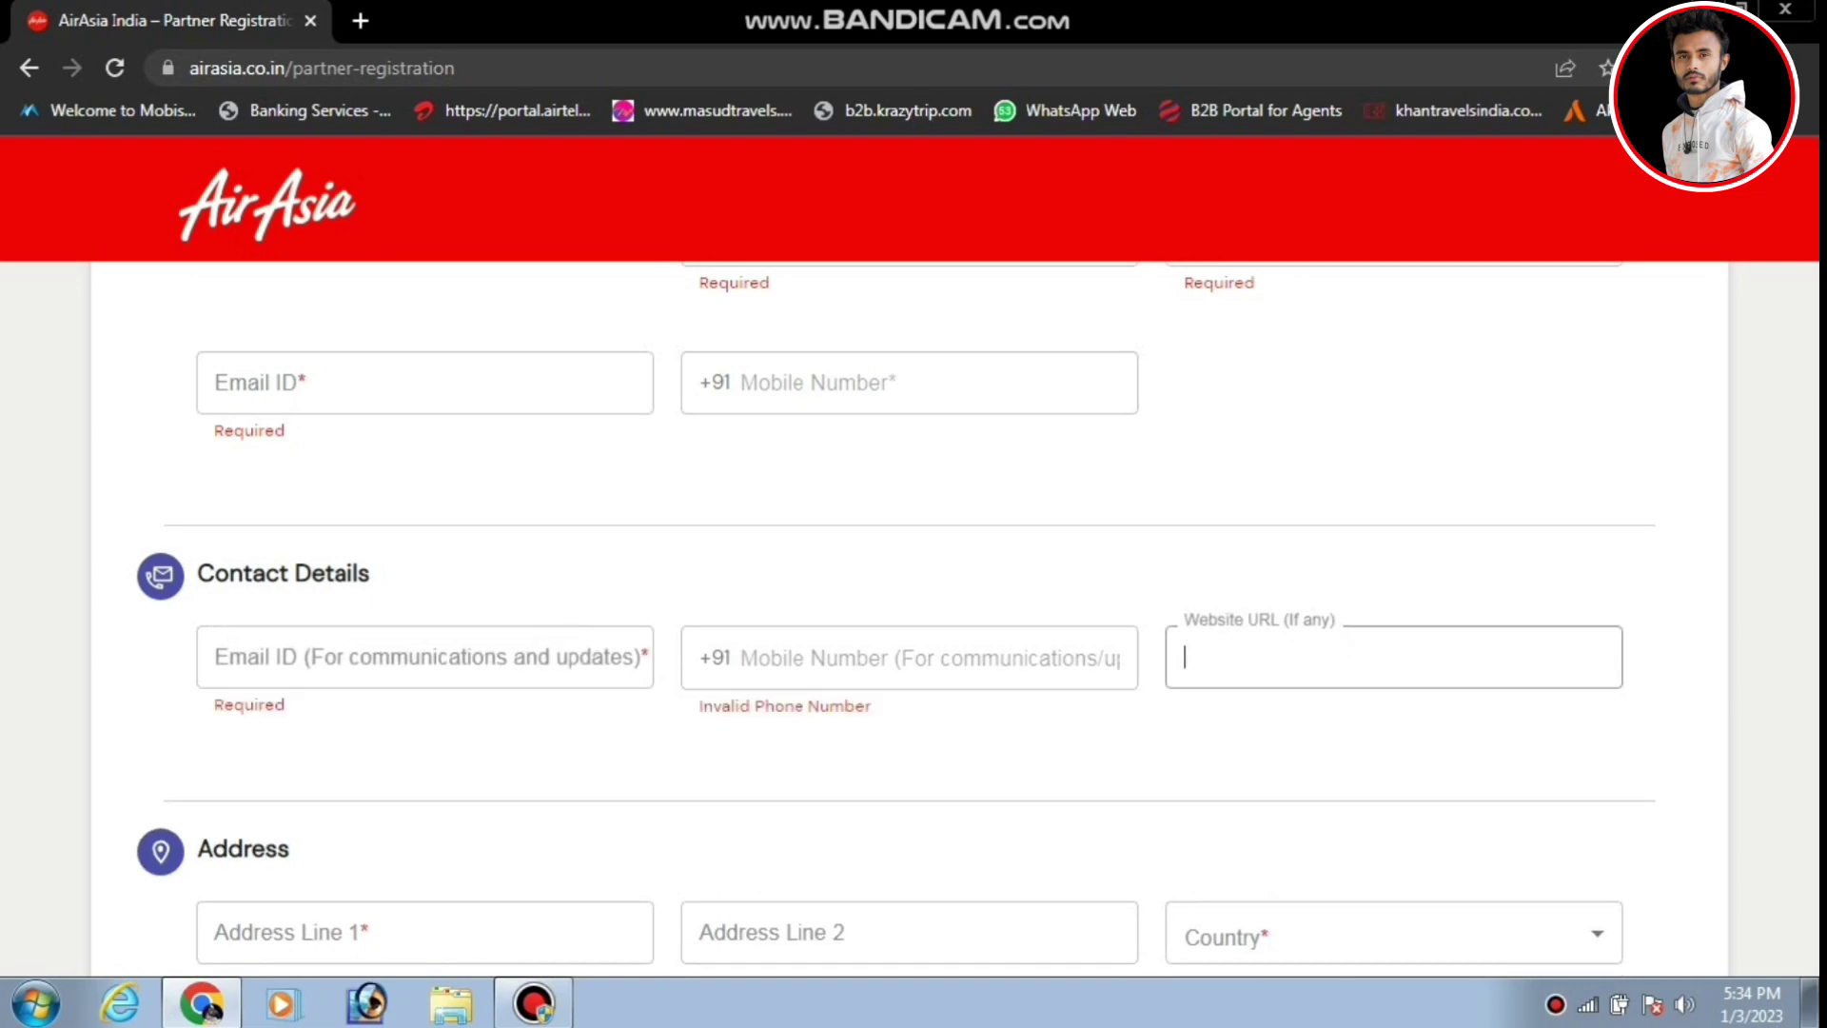
# Examine the Address section, including both address lines and the country choice
pyautogui.scroll(-3, 894, 614)
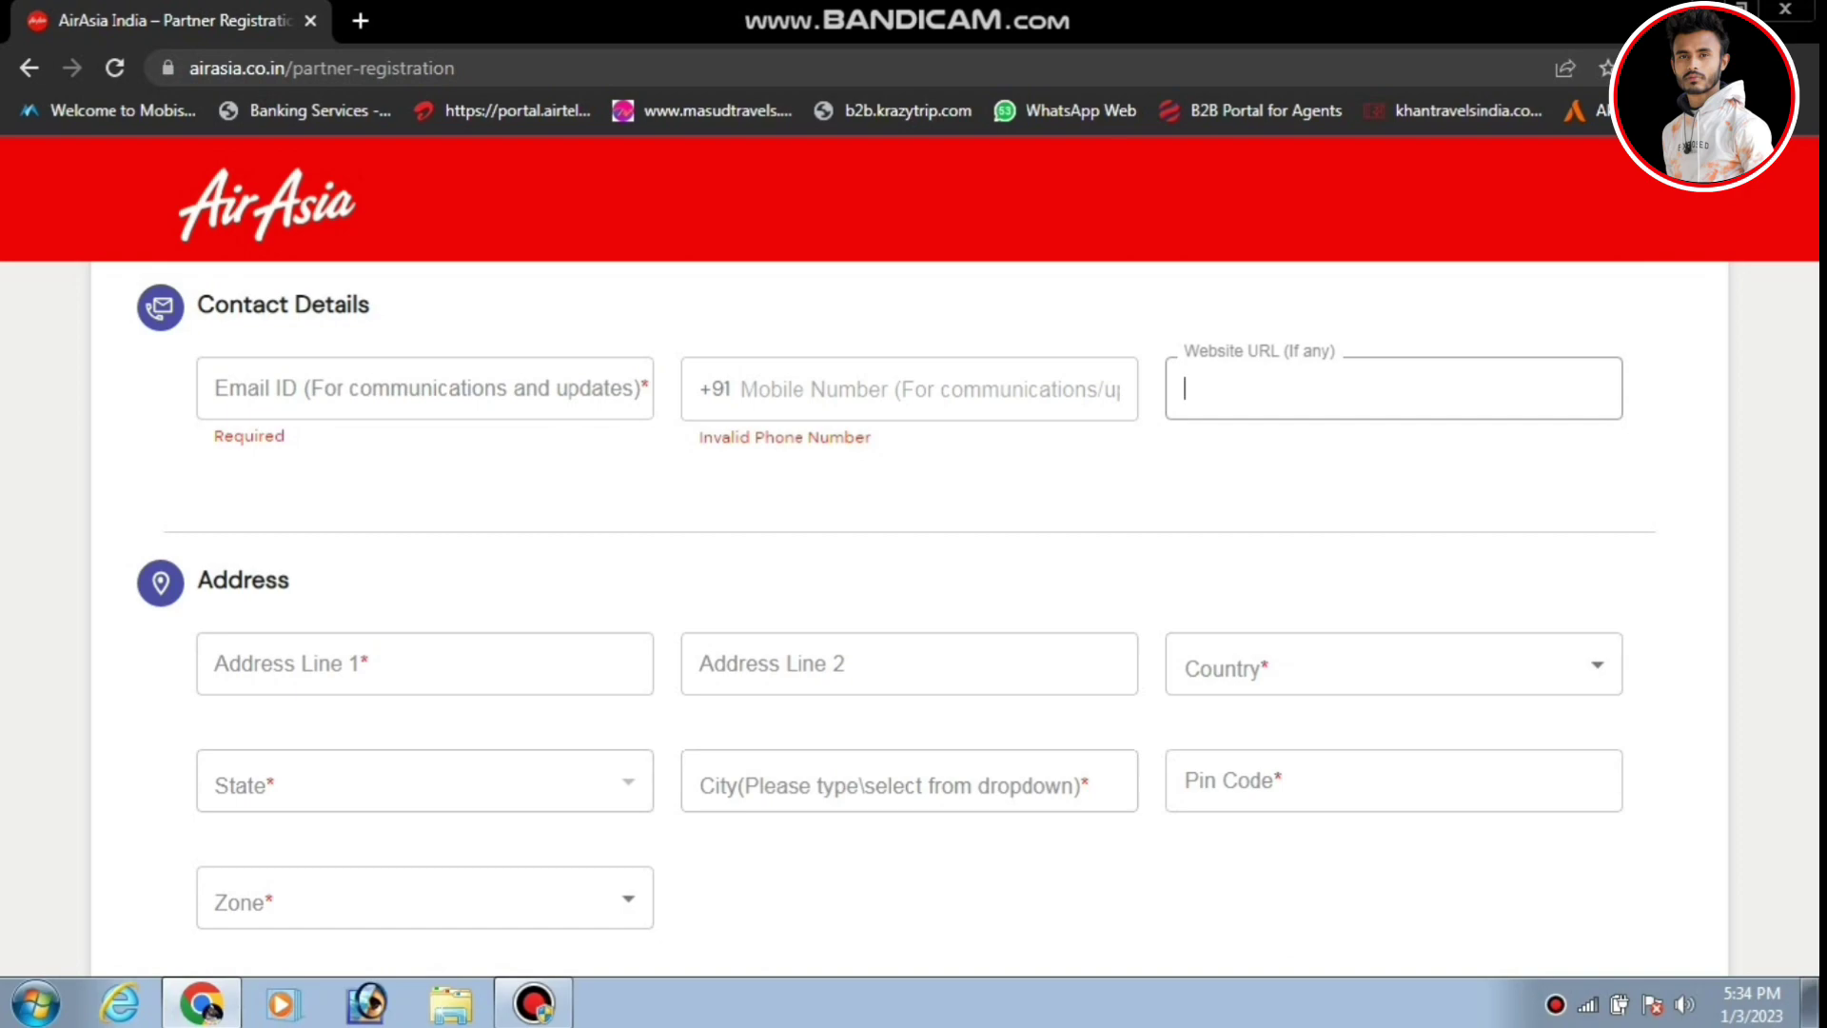
pyautogui.press('Tab')
pyautogui.press('Tab')
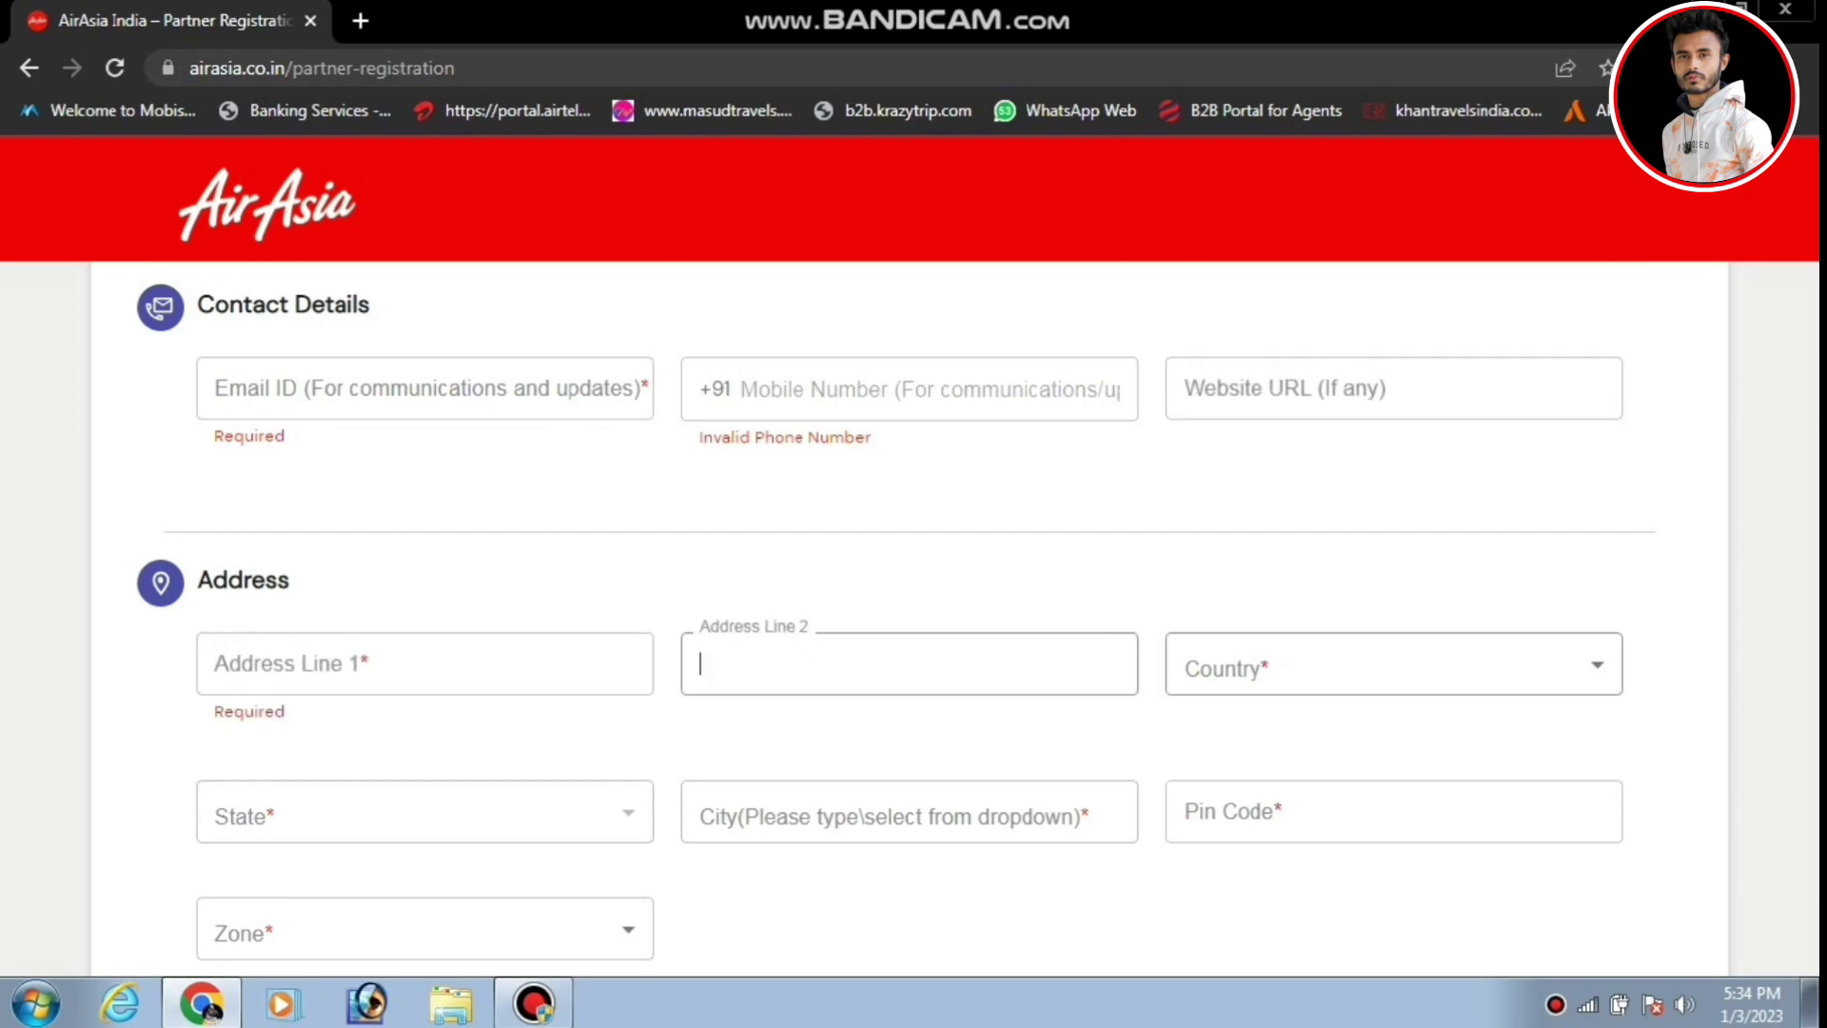
pyautogui.click(1371, 666)
pyautogui.click(1037, 738)
pyautogui.click(1037, 737)
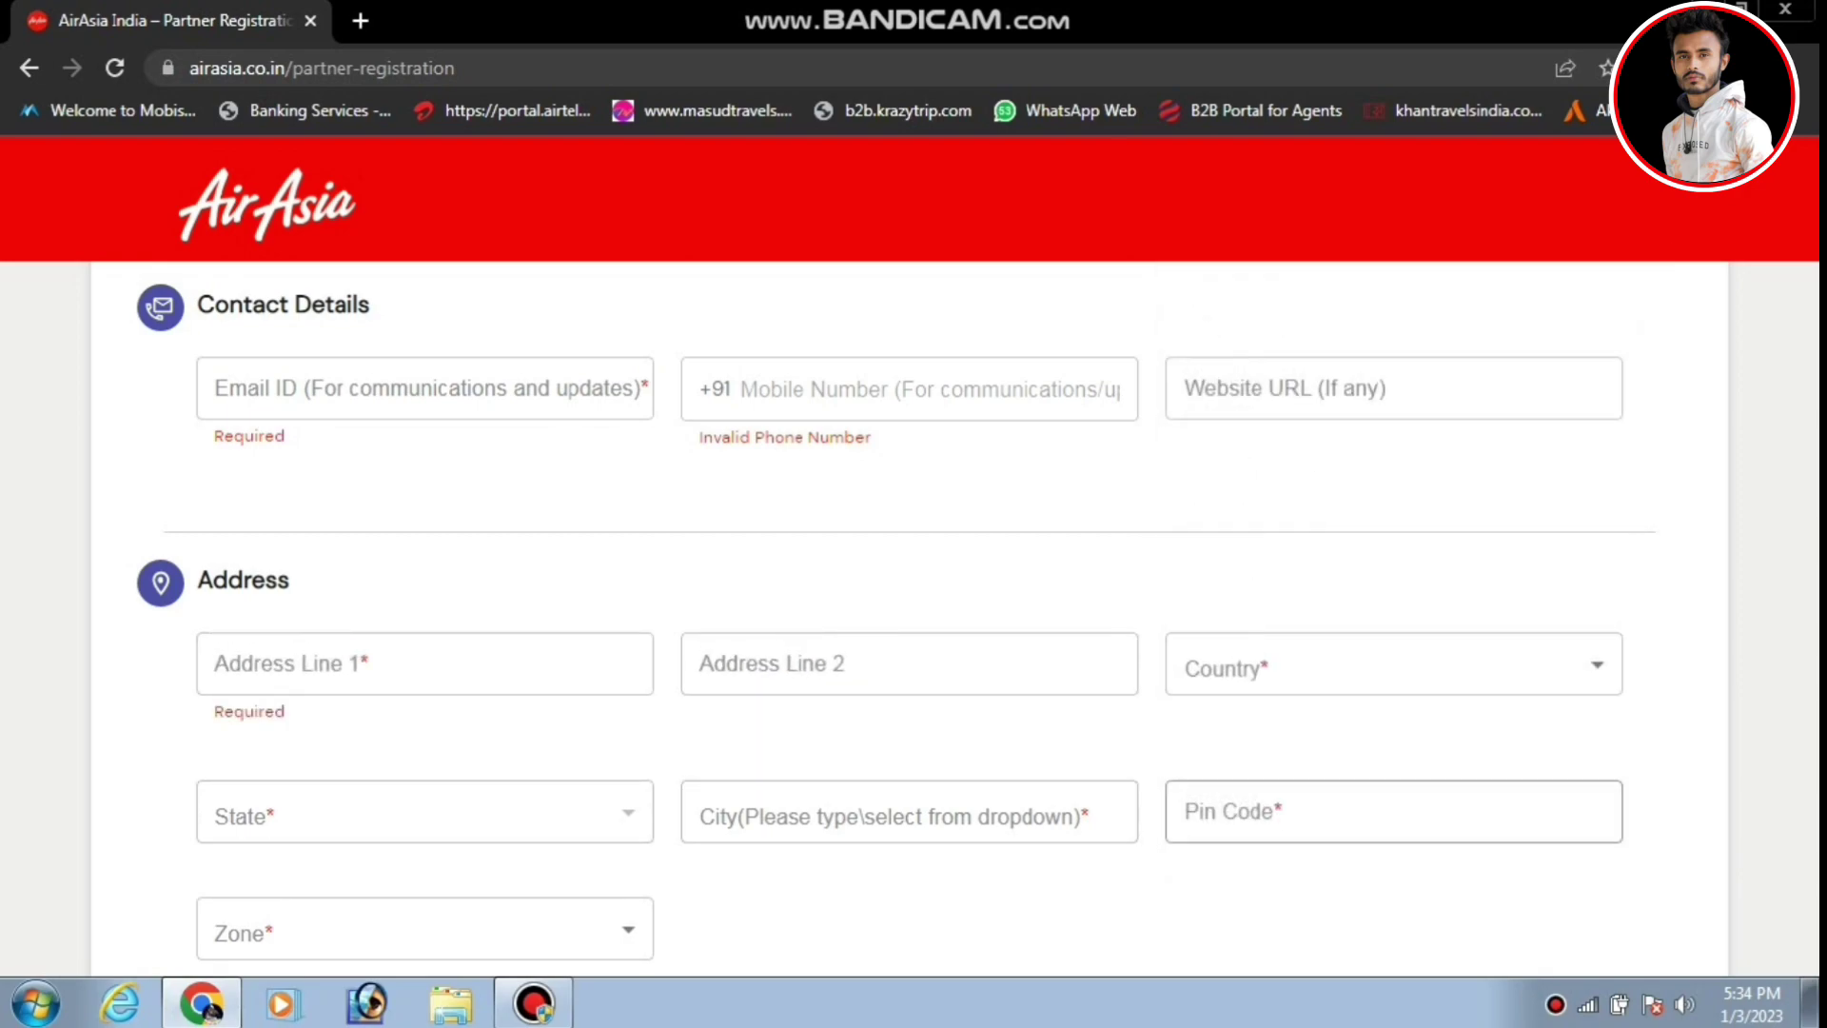
# Set the nature of business to Retail Agent and choose No for adding a transaction fee
pyautogui.scroll(-3, 914, 618)
pyautogui.scroll(-3, 914, 619)
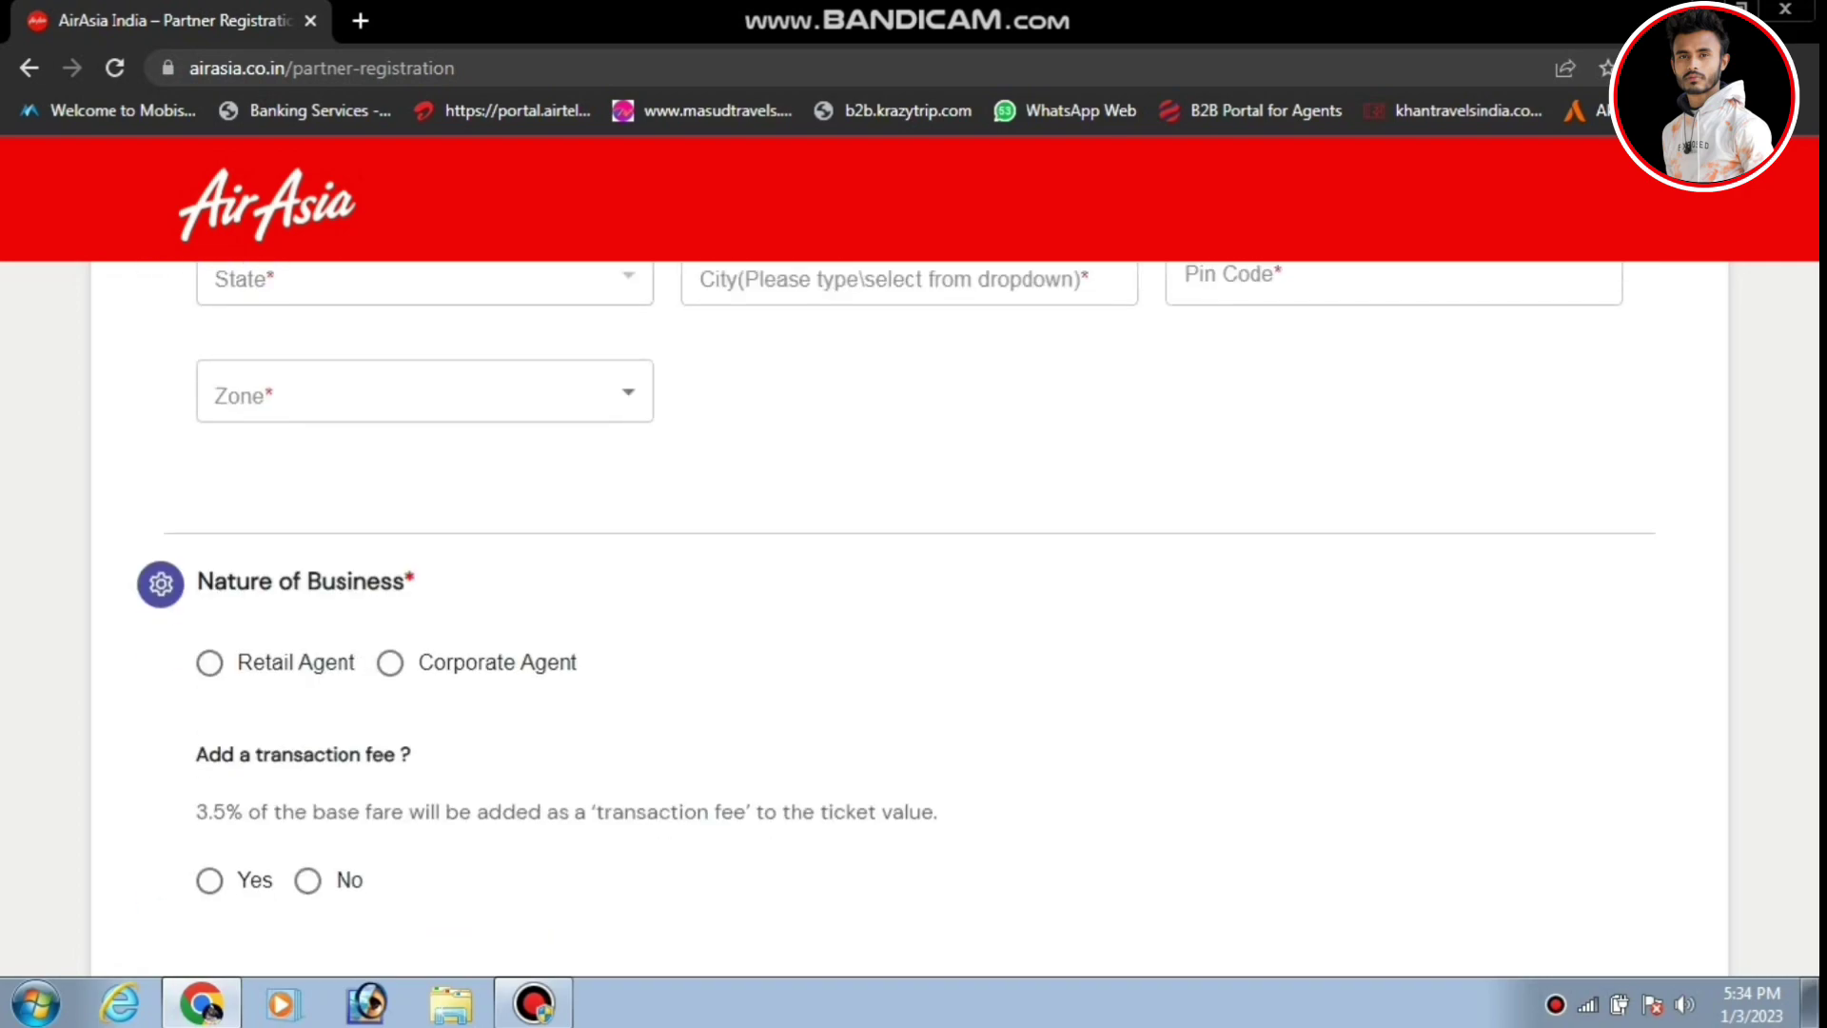
pyautogui.click(390, 664)
pyautogui.click(210, 663)
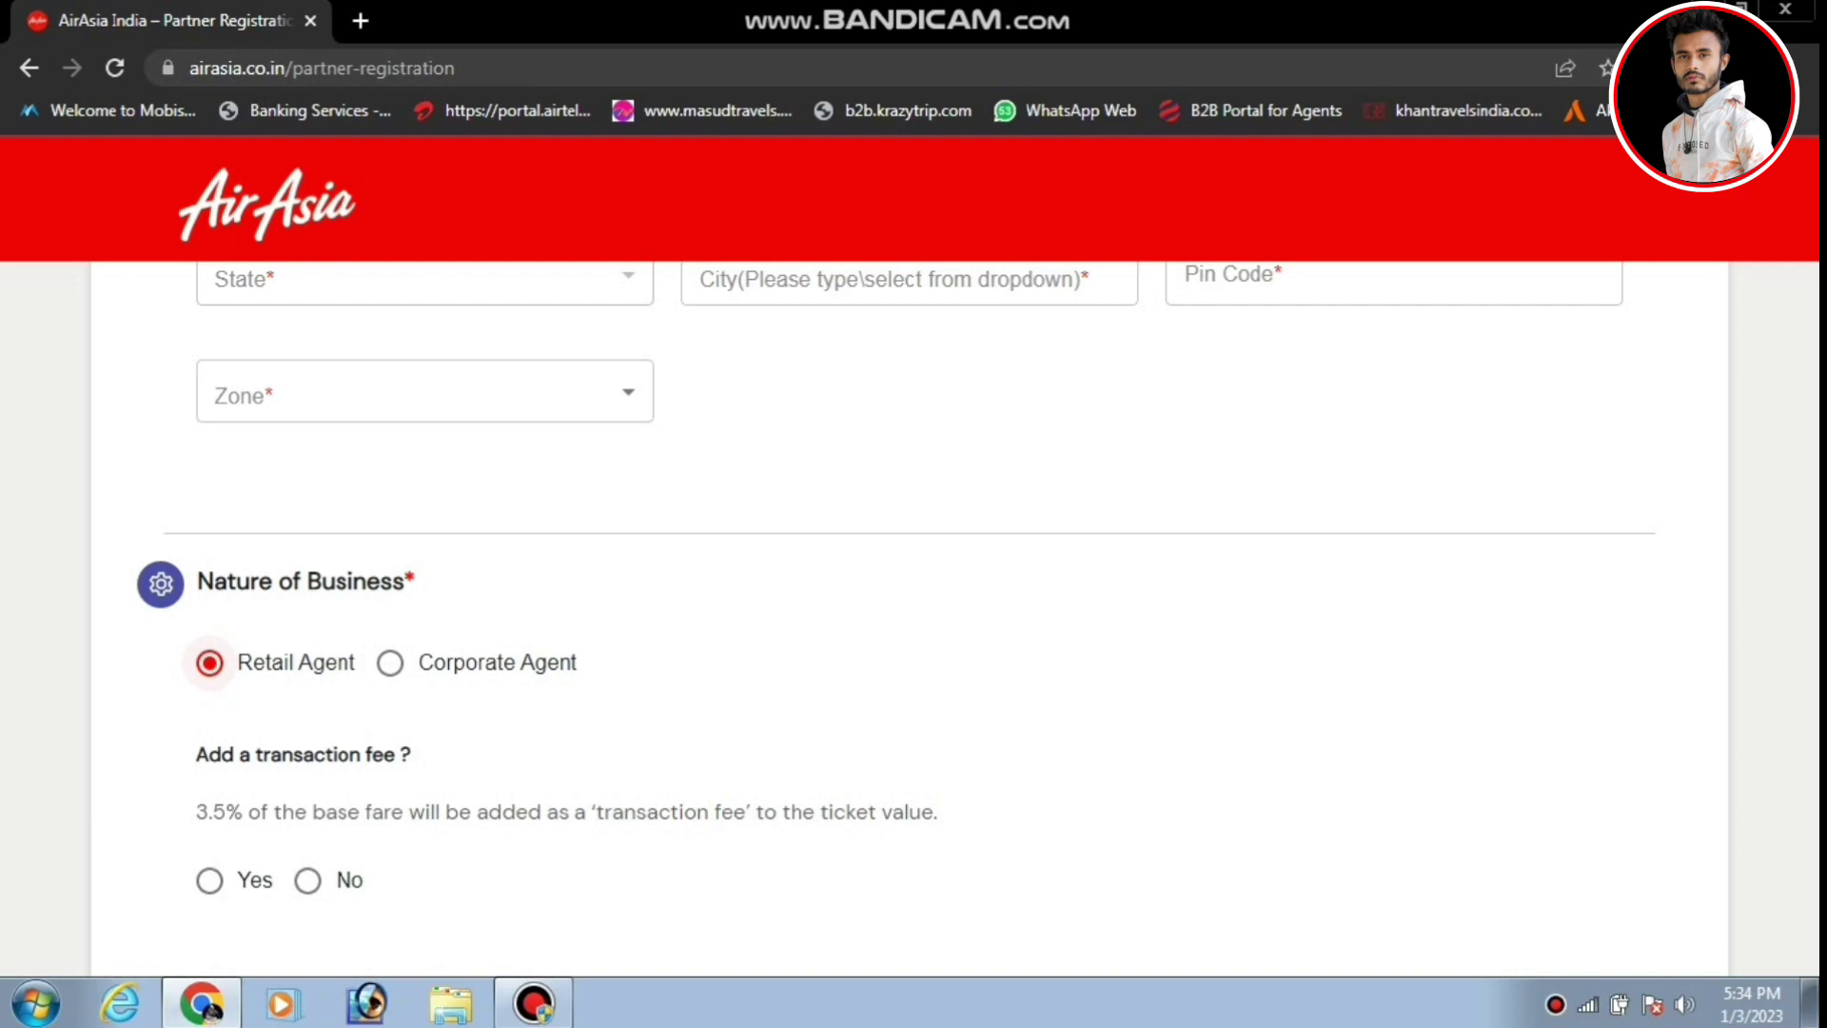
pyautogui.scroll(-3, 914, 619)
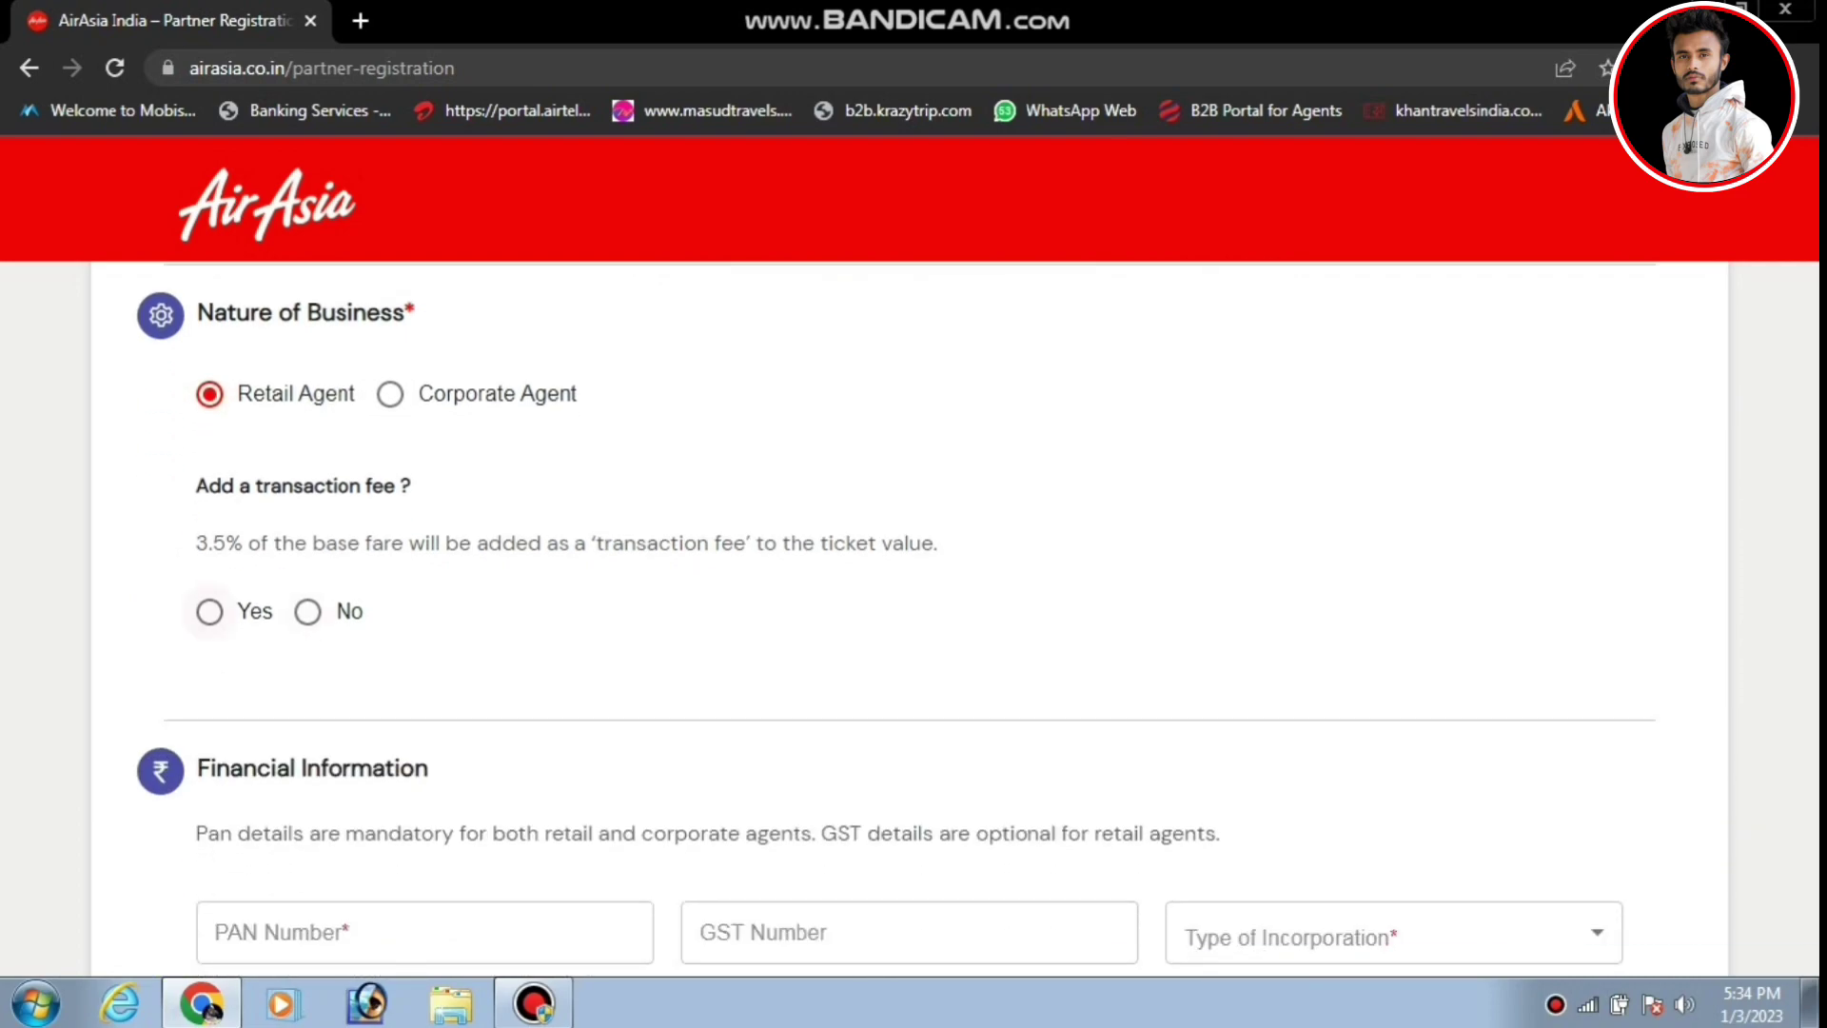
pyautogui.click(308, 611)
# Go to the GST number field under Financial Information and set the type of incorporation to Public Listed
pyautogui.scroll(-3, 308, 611)
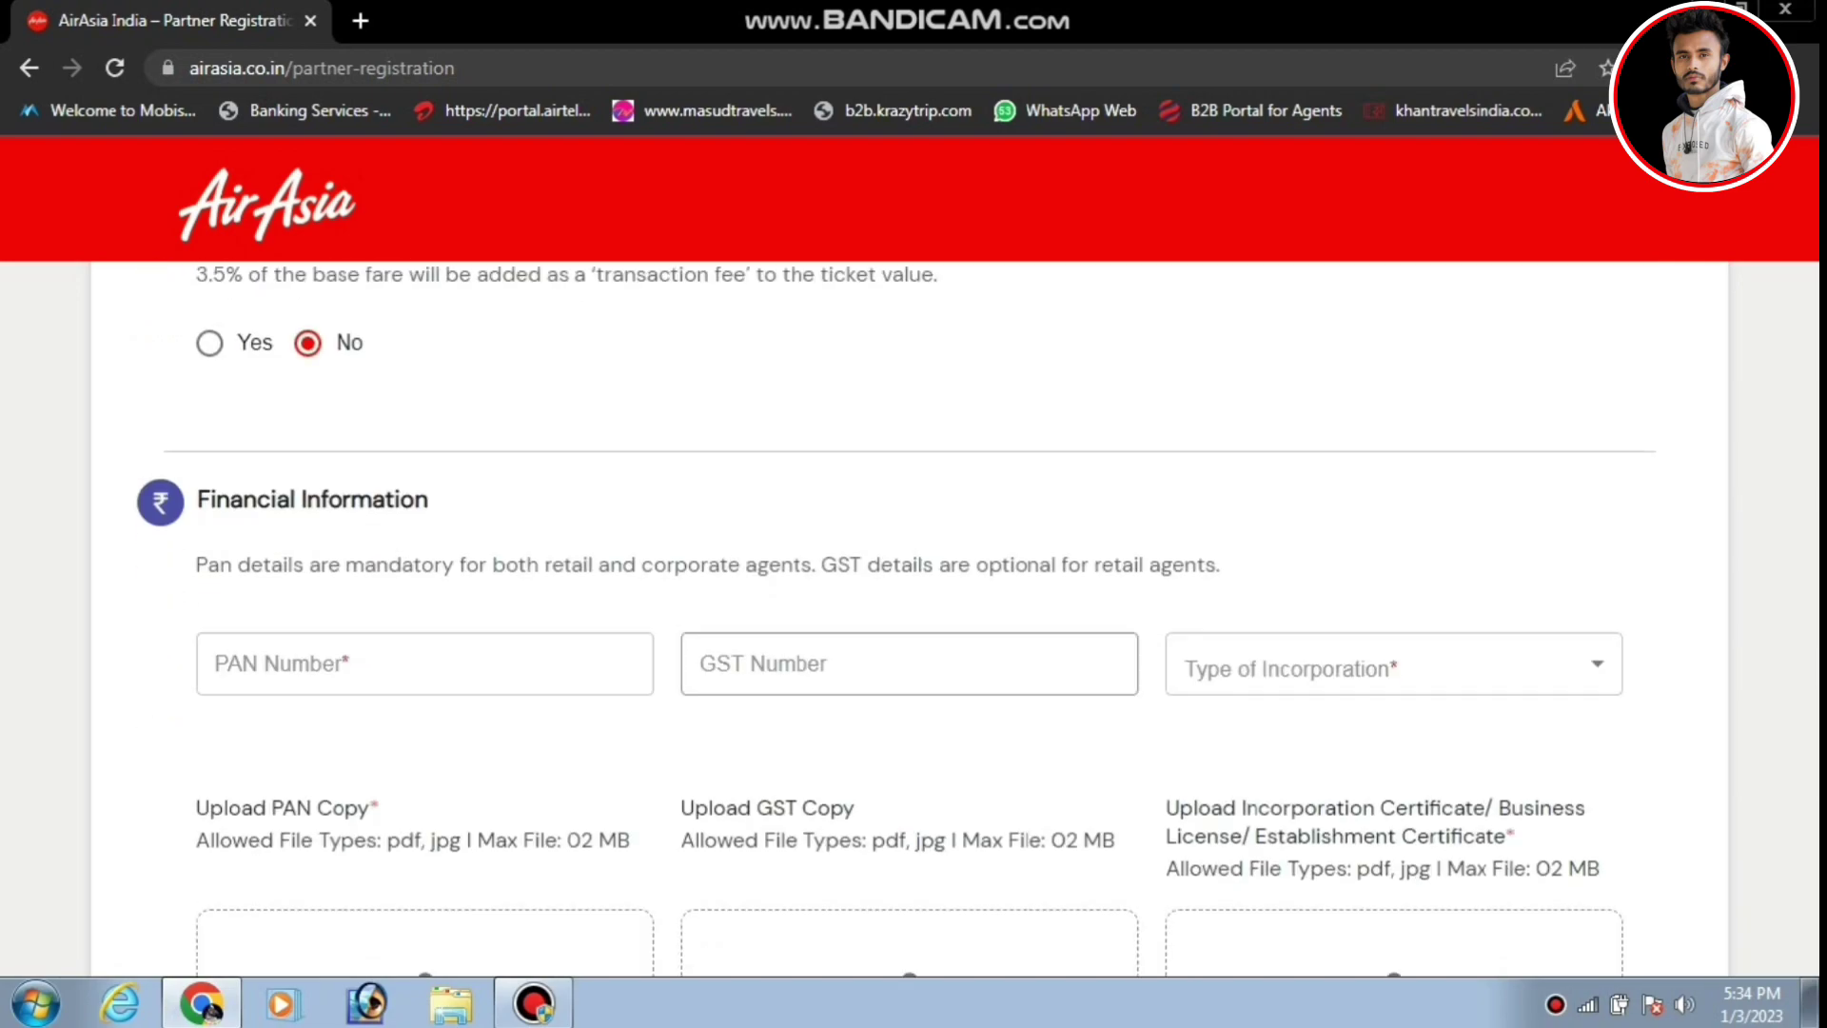
pyautogui.click(908, 665)
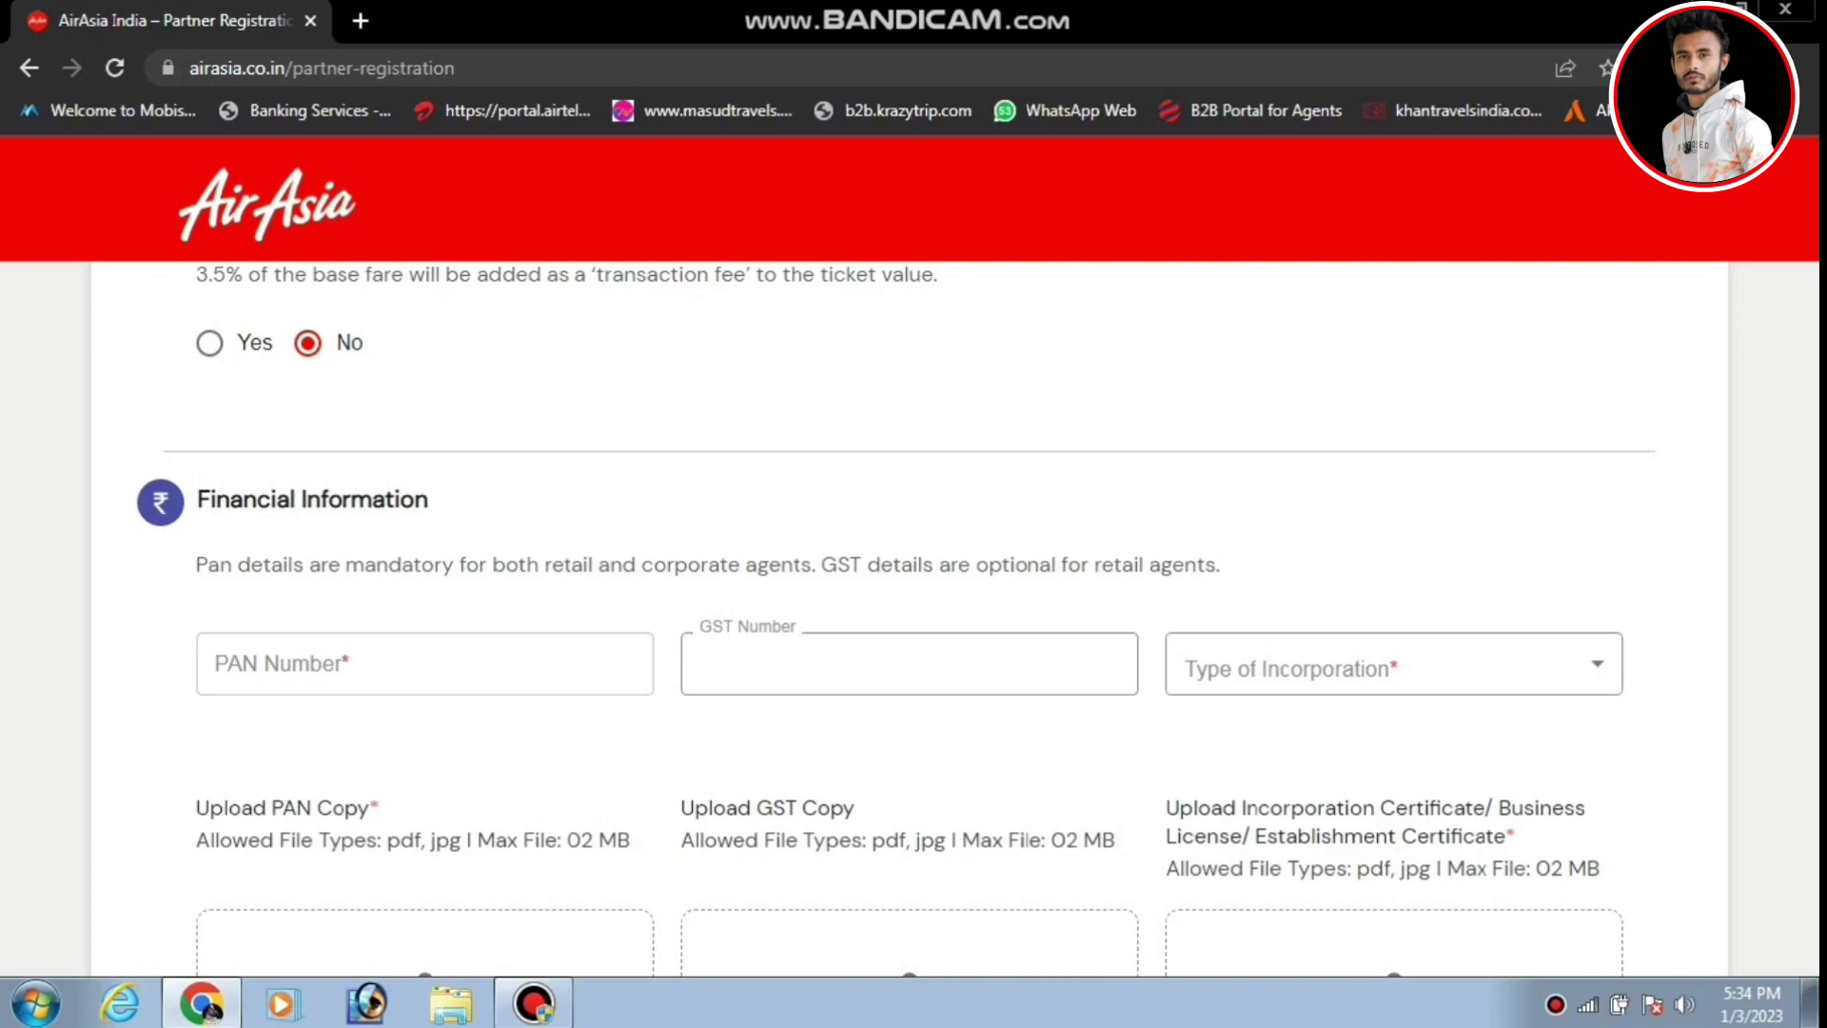
pyautogui.click(1394, 666)
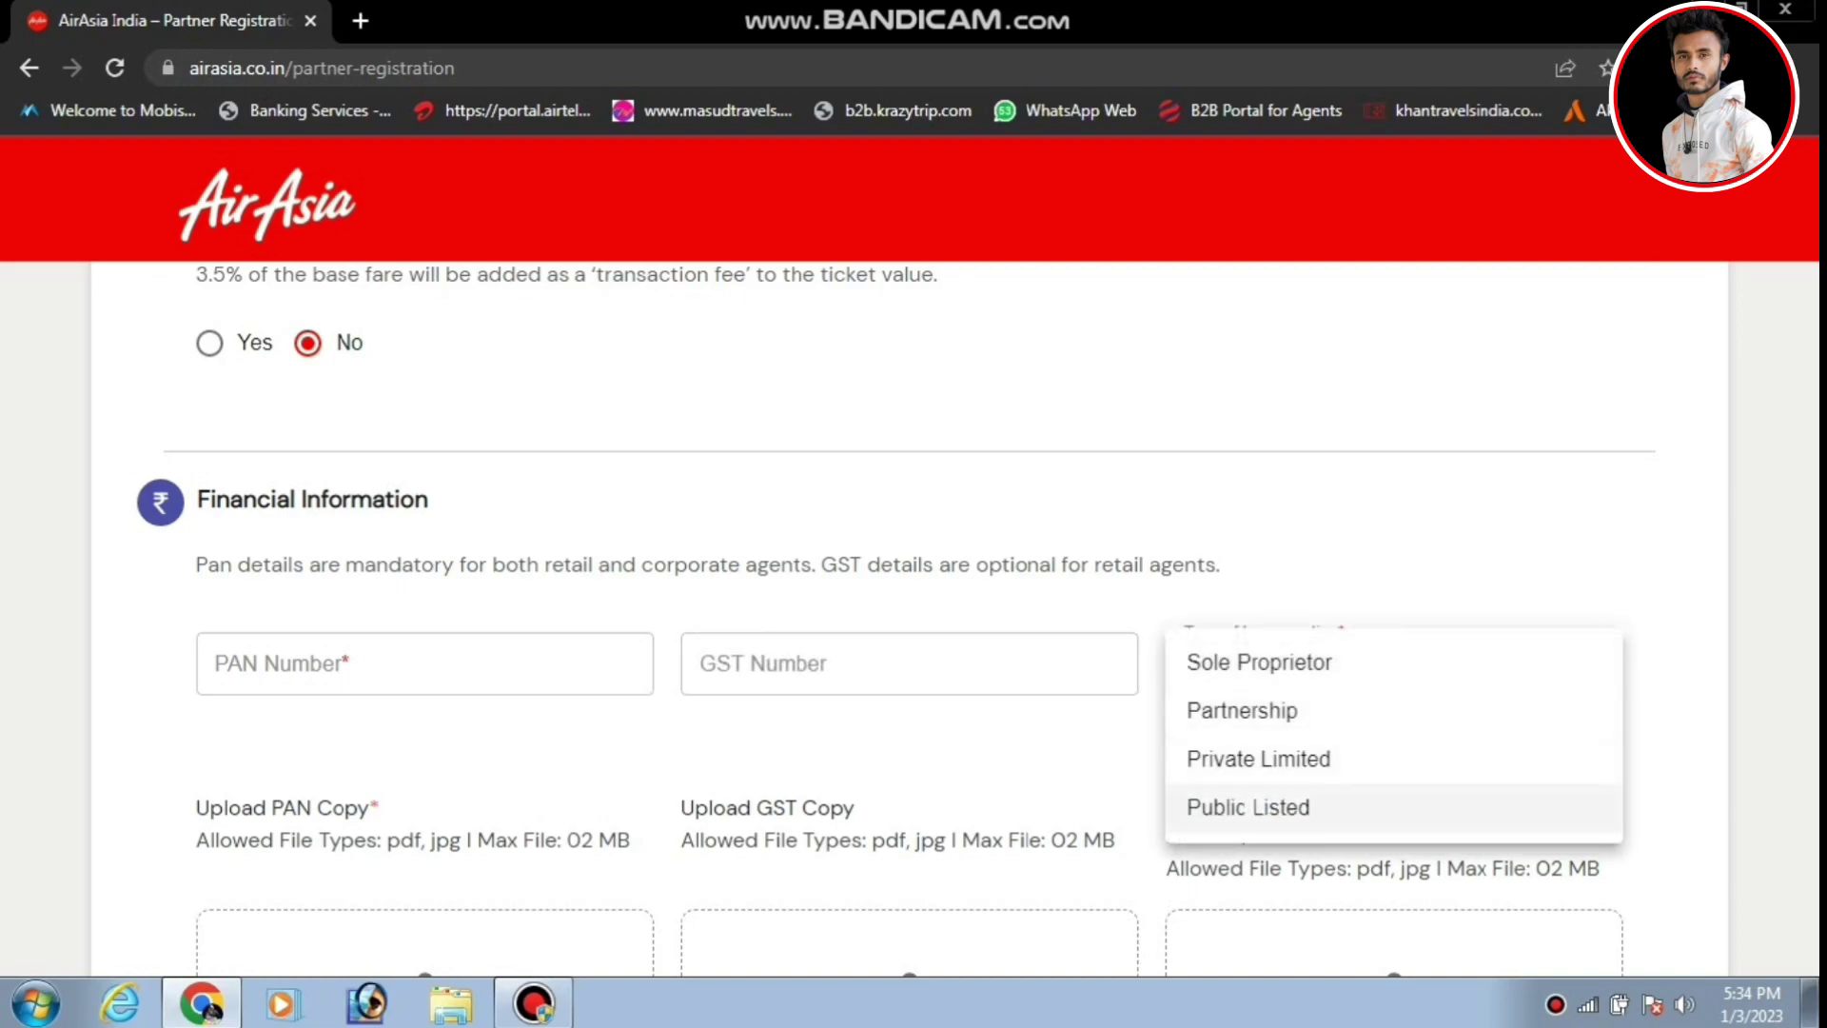
pyautogui.click(1248, 807)
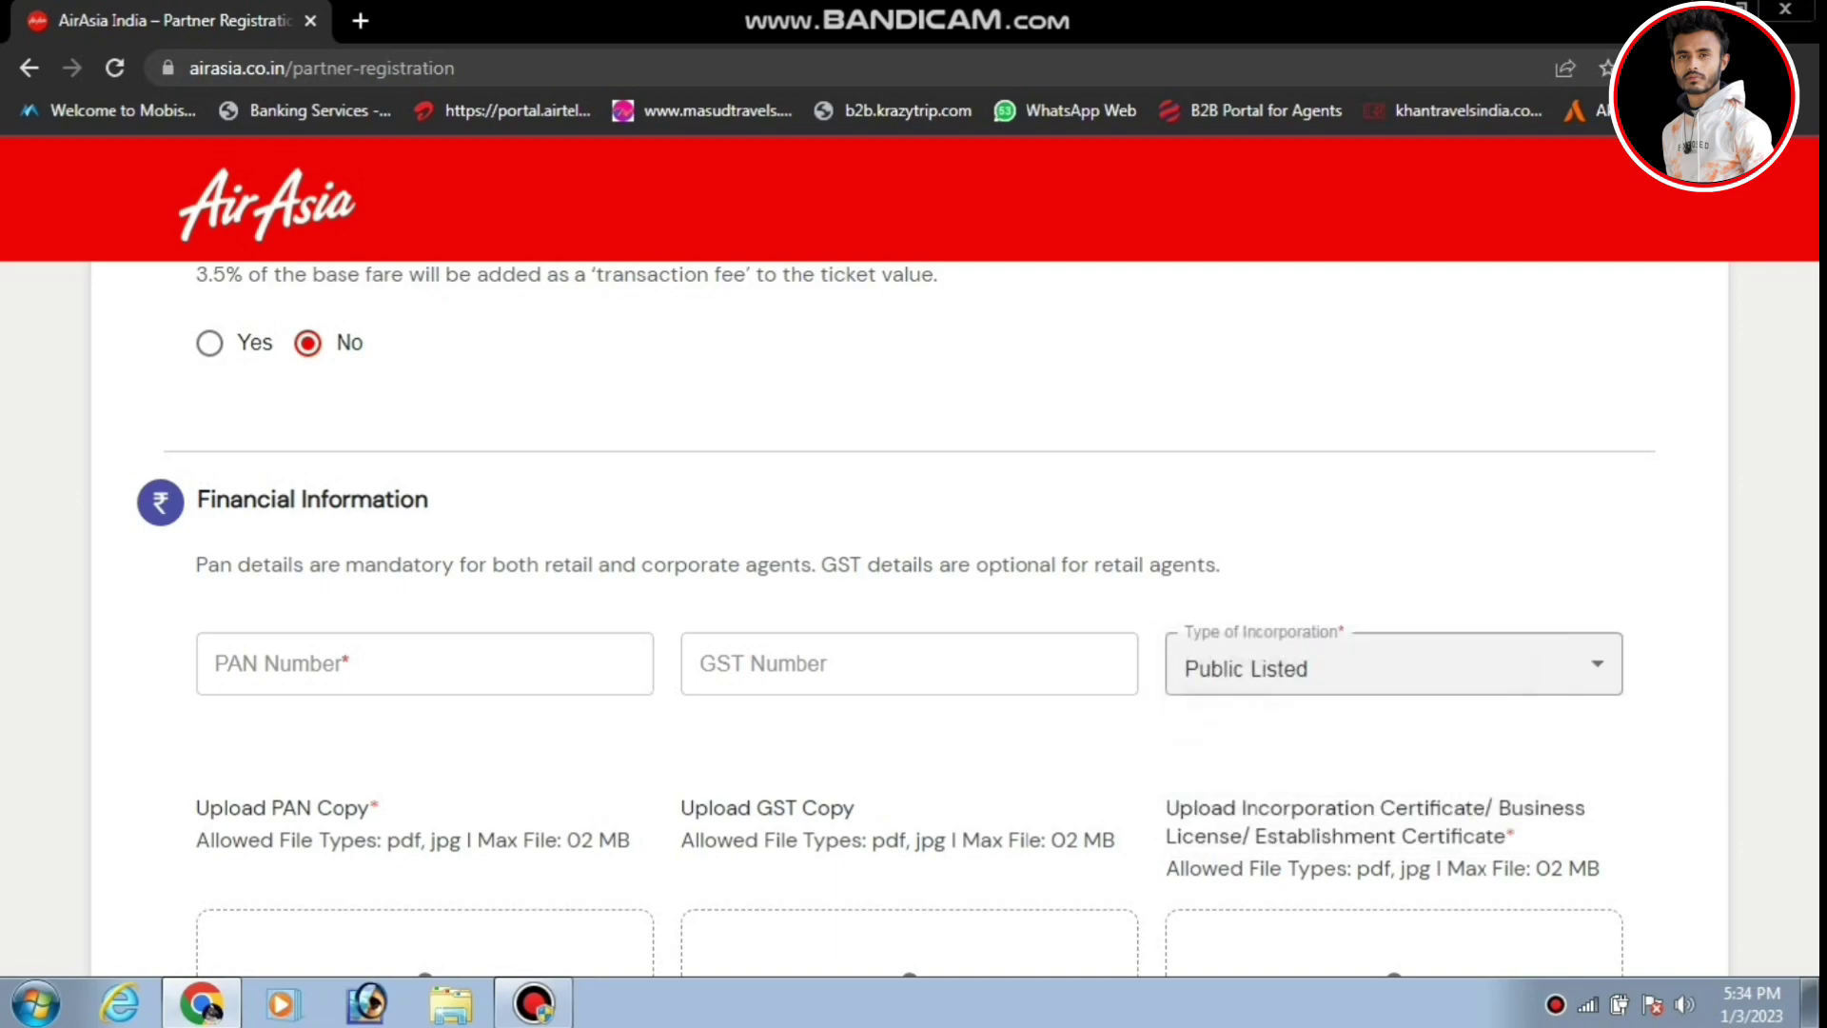
pyautogui.click(1393, 665)
pyautogui.click(1393, 664)
# Highlight the upload requirements for the PAN copy, the GST copy and the incorporation or business licence certificate
pyautogui.scroll(-4, 1393, 664)
pyautogui.scroll(2, 1393, 664)
pyautogui.moveTo(196, 539); pyautogui.dragTo(593, 571)
pyautogui.moveTo(400, 561); pyautogui.dragTo(506, 613)
pyautogui.click(506, 614)
pyautogui.moveTo(681, 539); pyautogui.dragTo(1526, 600)
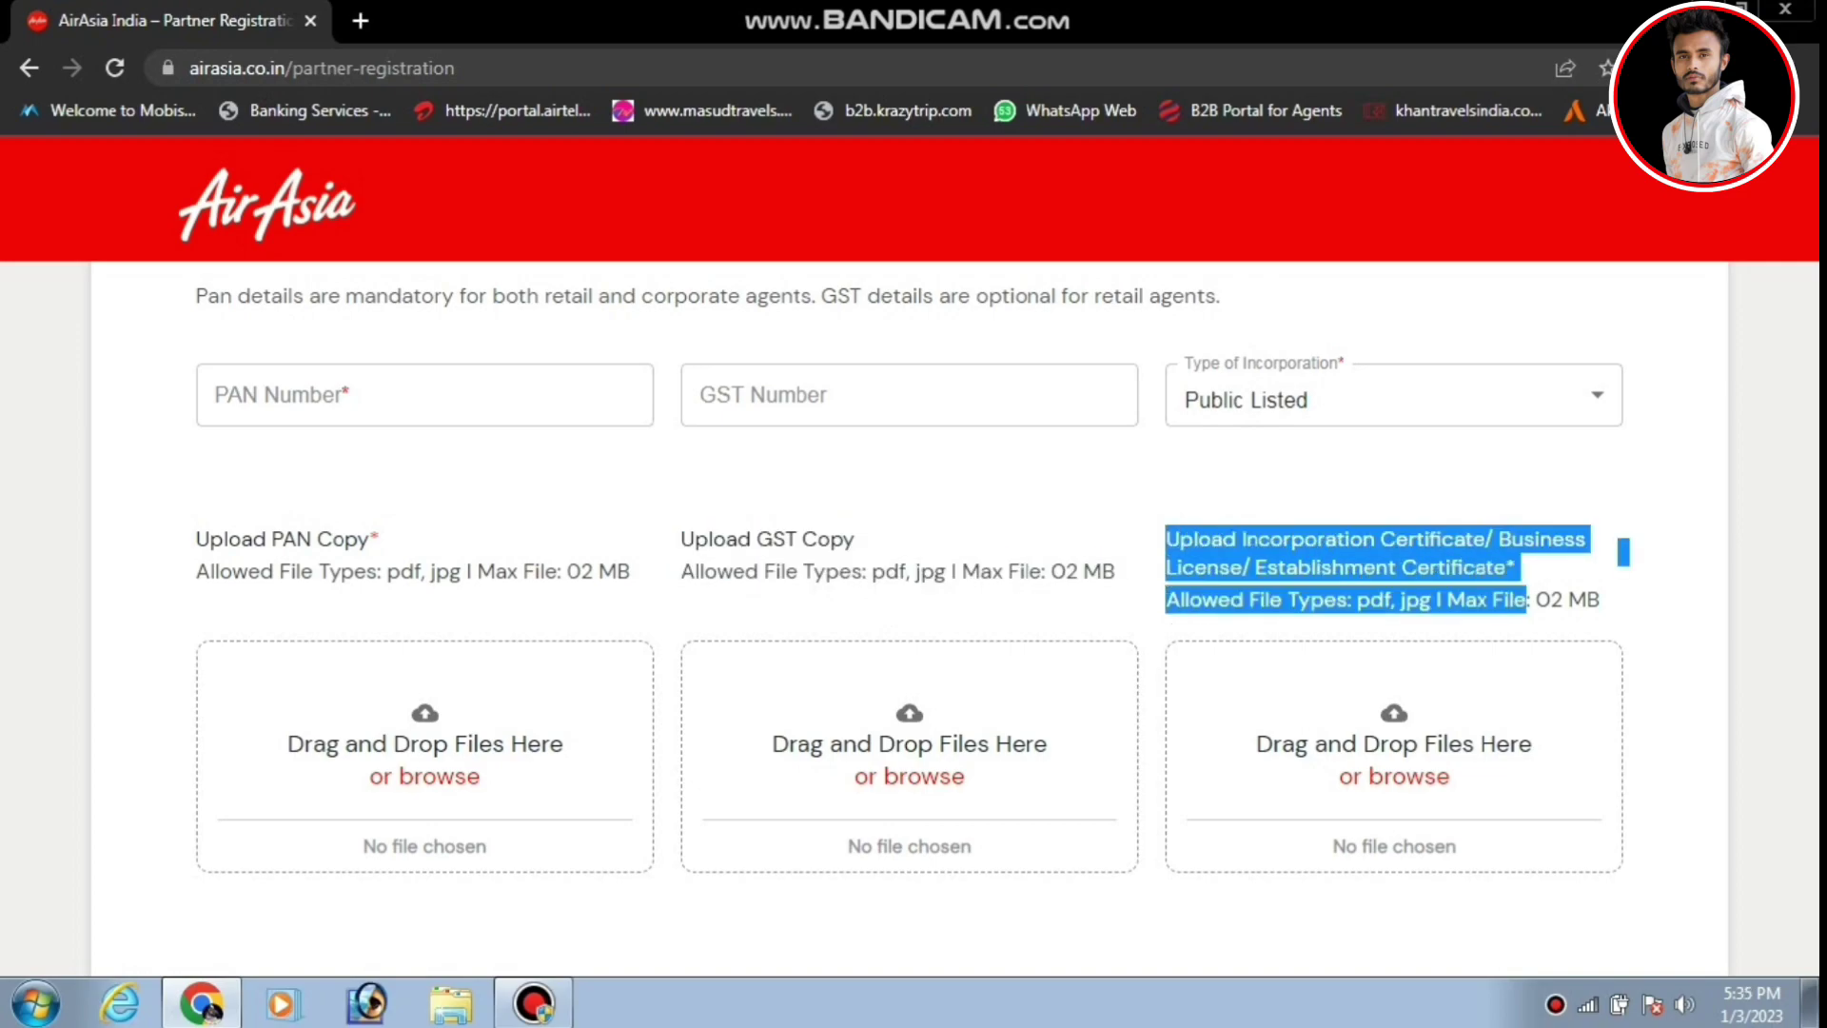
# Read the terms and conditions statement beside the Submit option at the end of the registration form
pyautogui.scroll(-4, 909, 618)
pyautogui.scroll(-1, 909, 619)
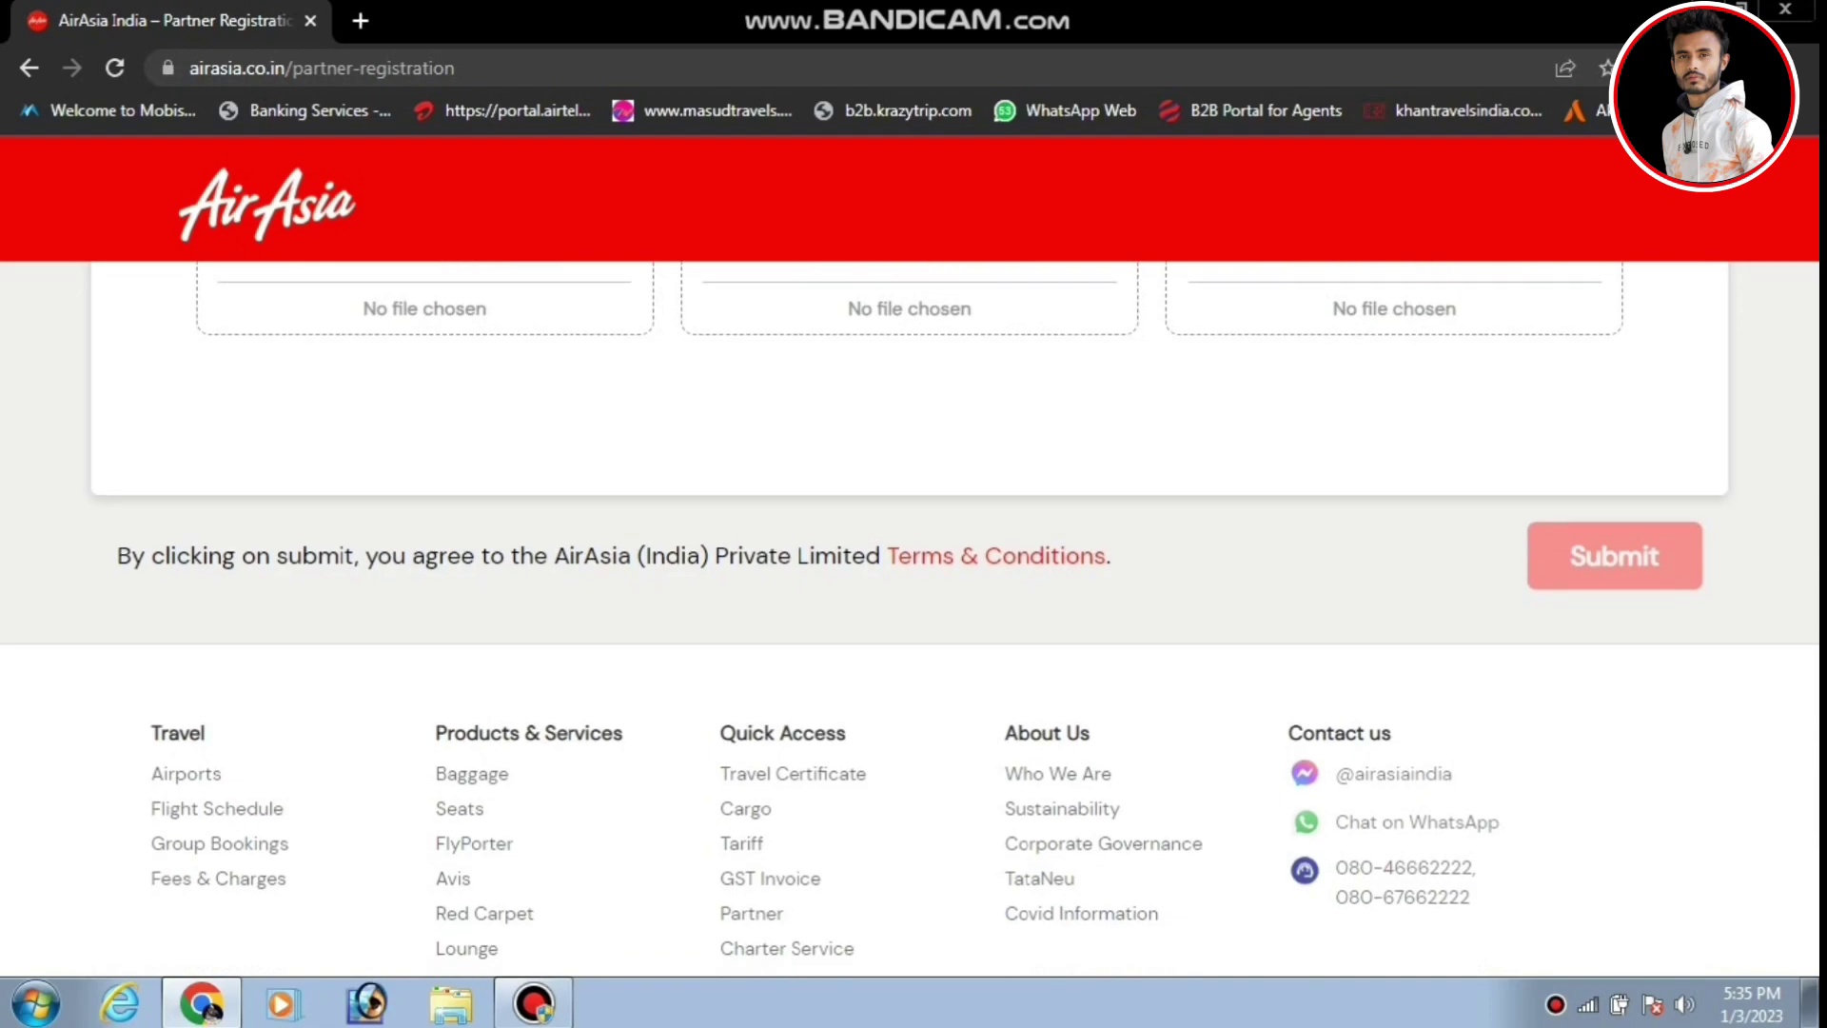
pyautogui.moveTo(117, 556); pyautogui.dragTo(1110, 556)
pyautogui.click(1142, 571)
# Return to the partner login page and log in with the saved credentials
pyautogui.scroll(19, 909, 619)
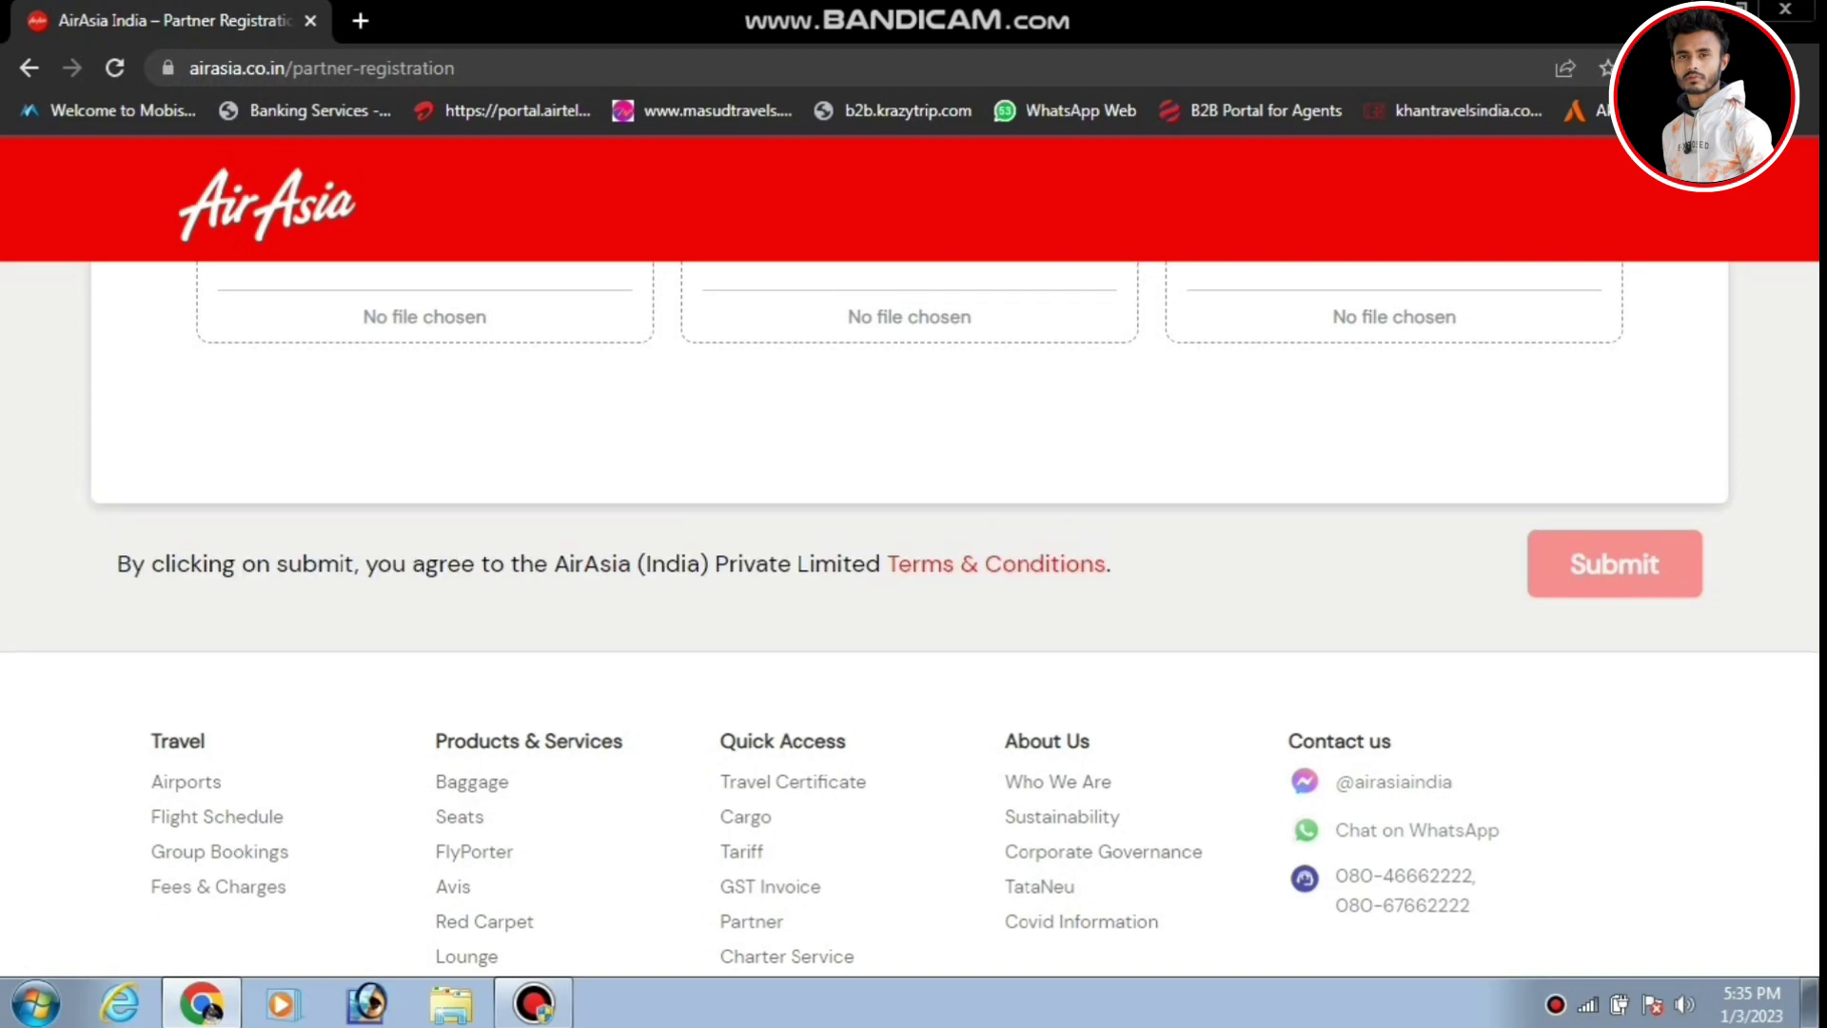
pyautogui.scroll(4, 908, 618)
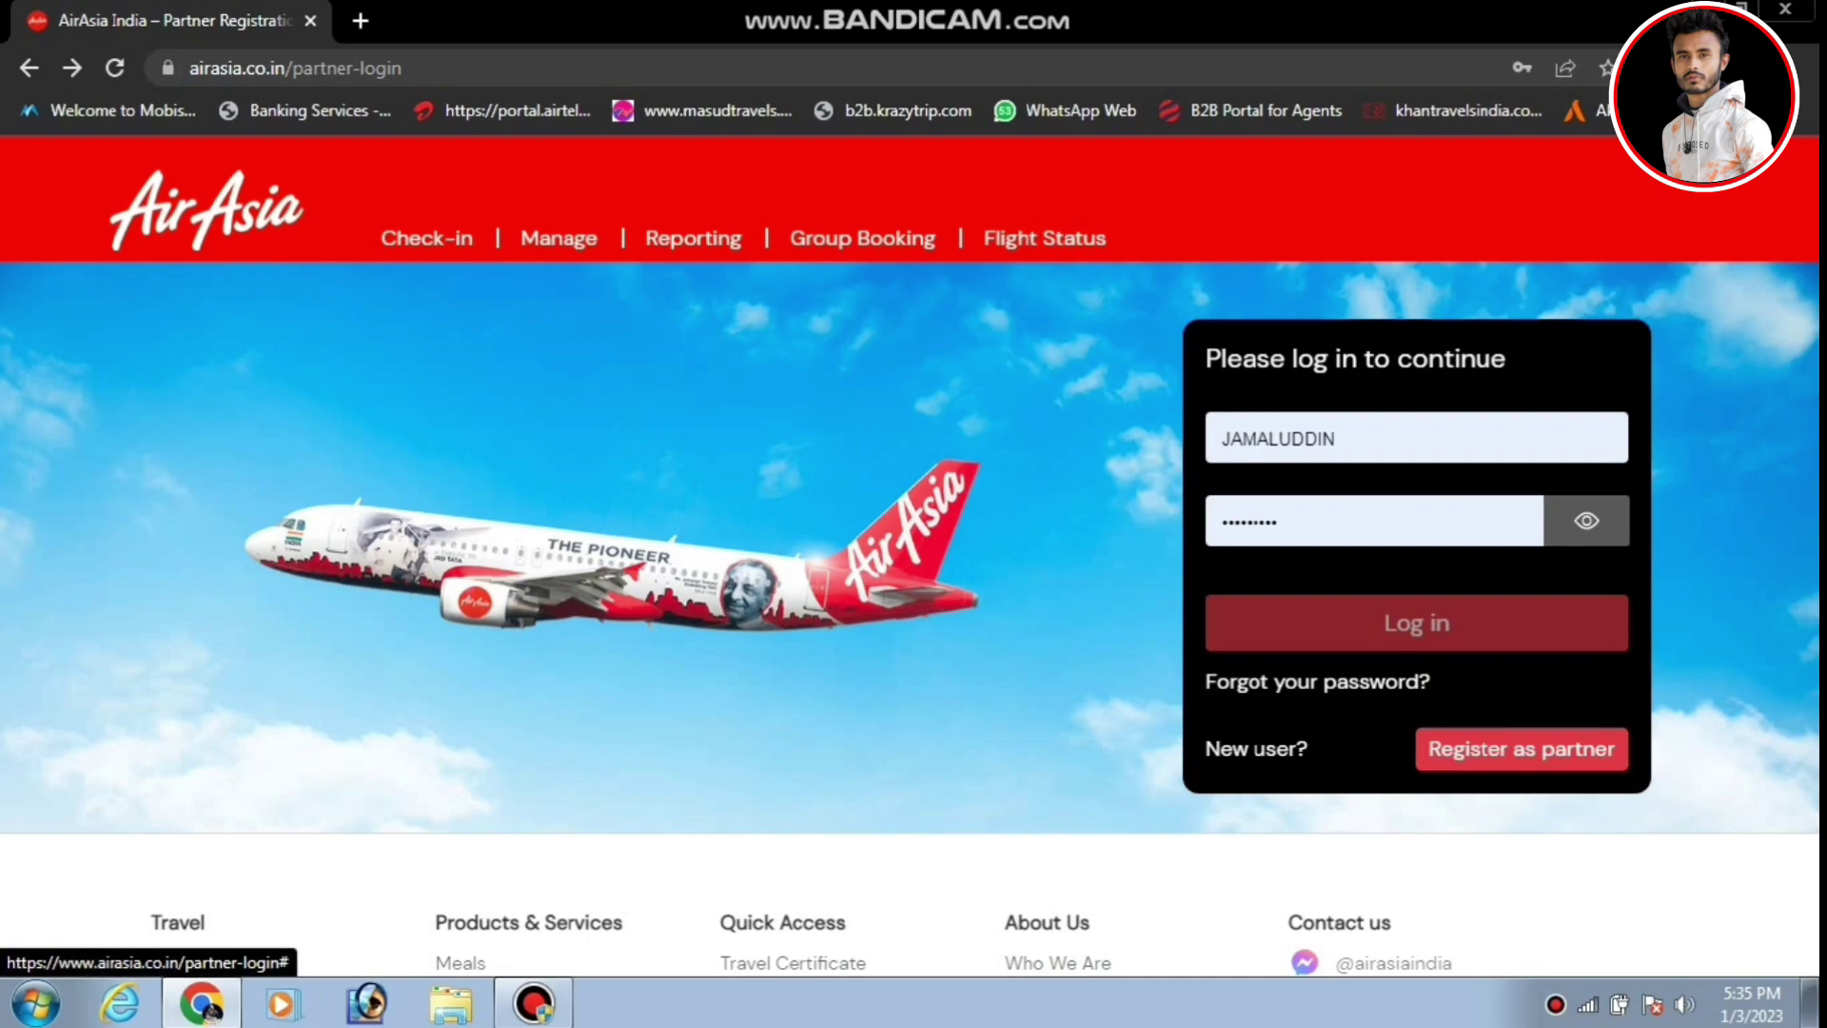
pyautogui.press('Return')
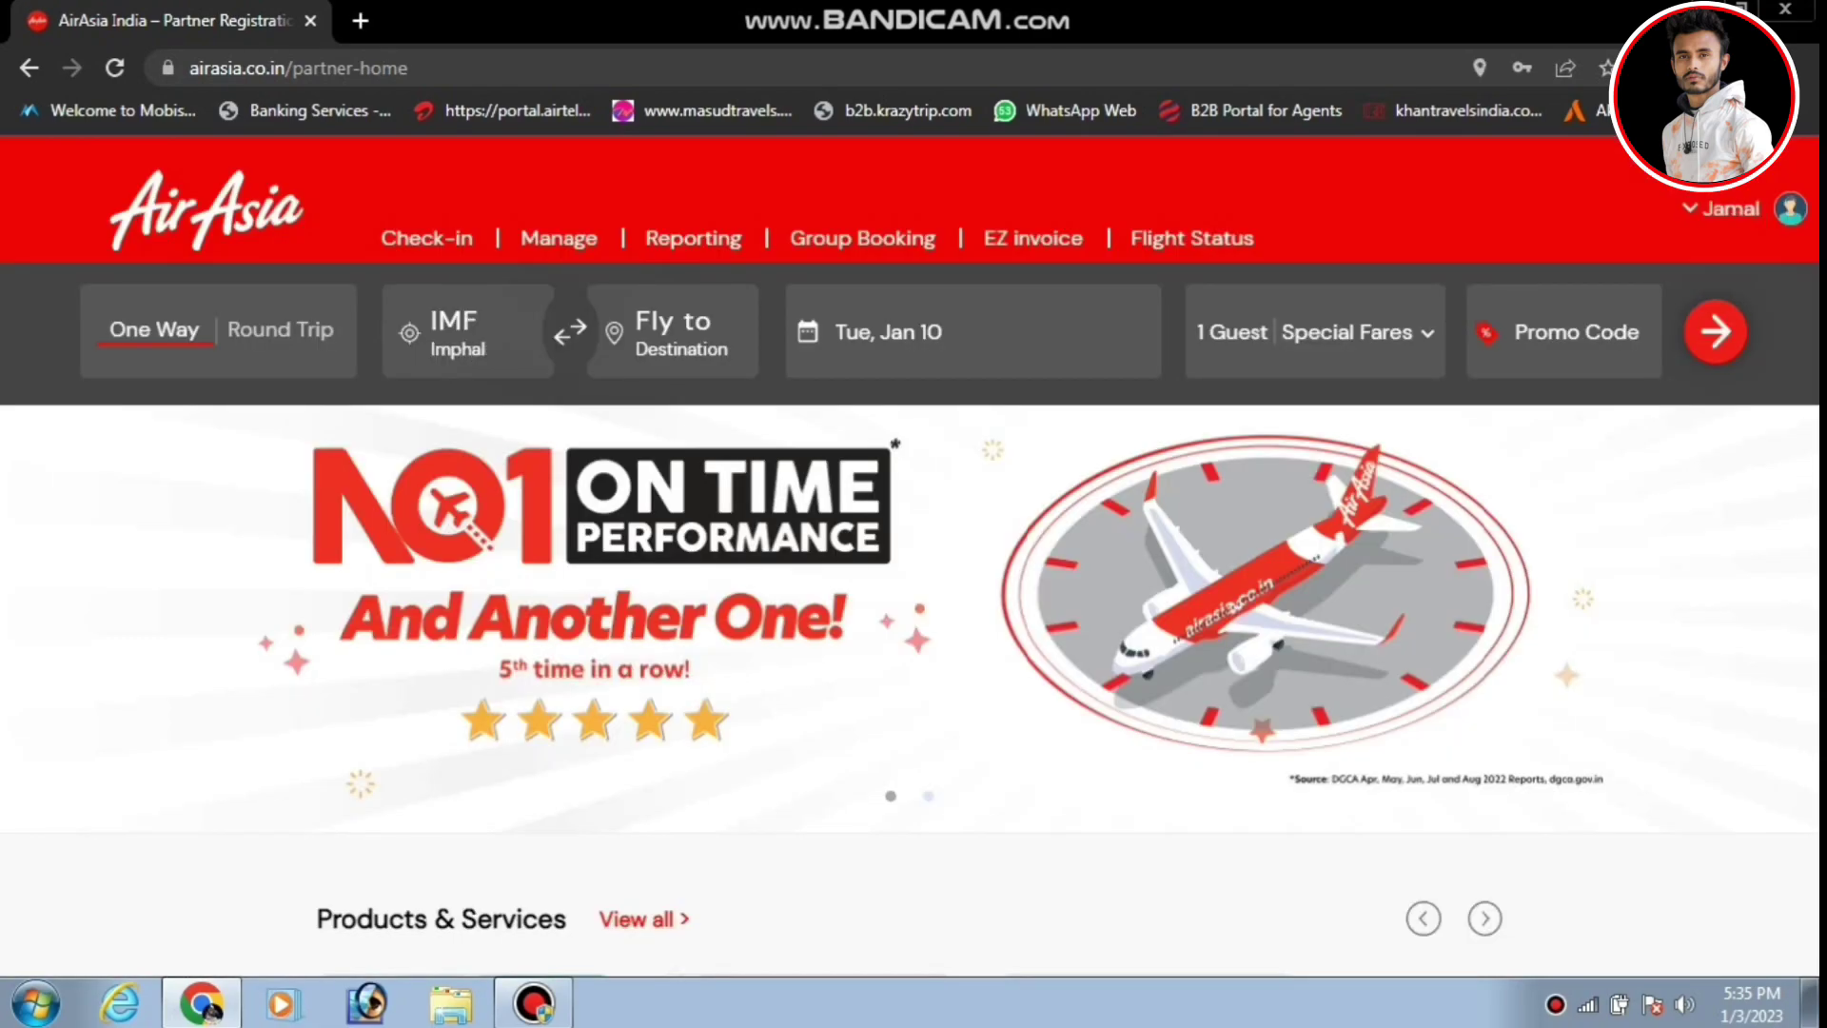
# Look over the partner home page and open the Group Booking site
pyautogui.scroll(-4, 1142, 857)
pyautogui.scroll(3, 1142, 857)
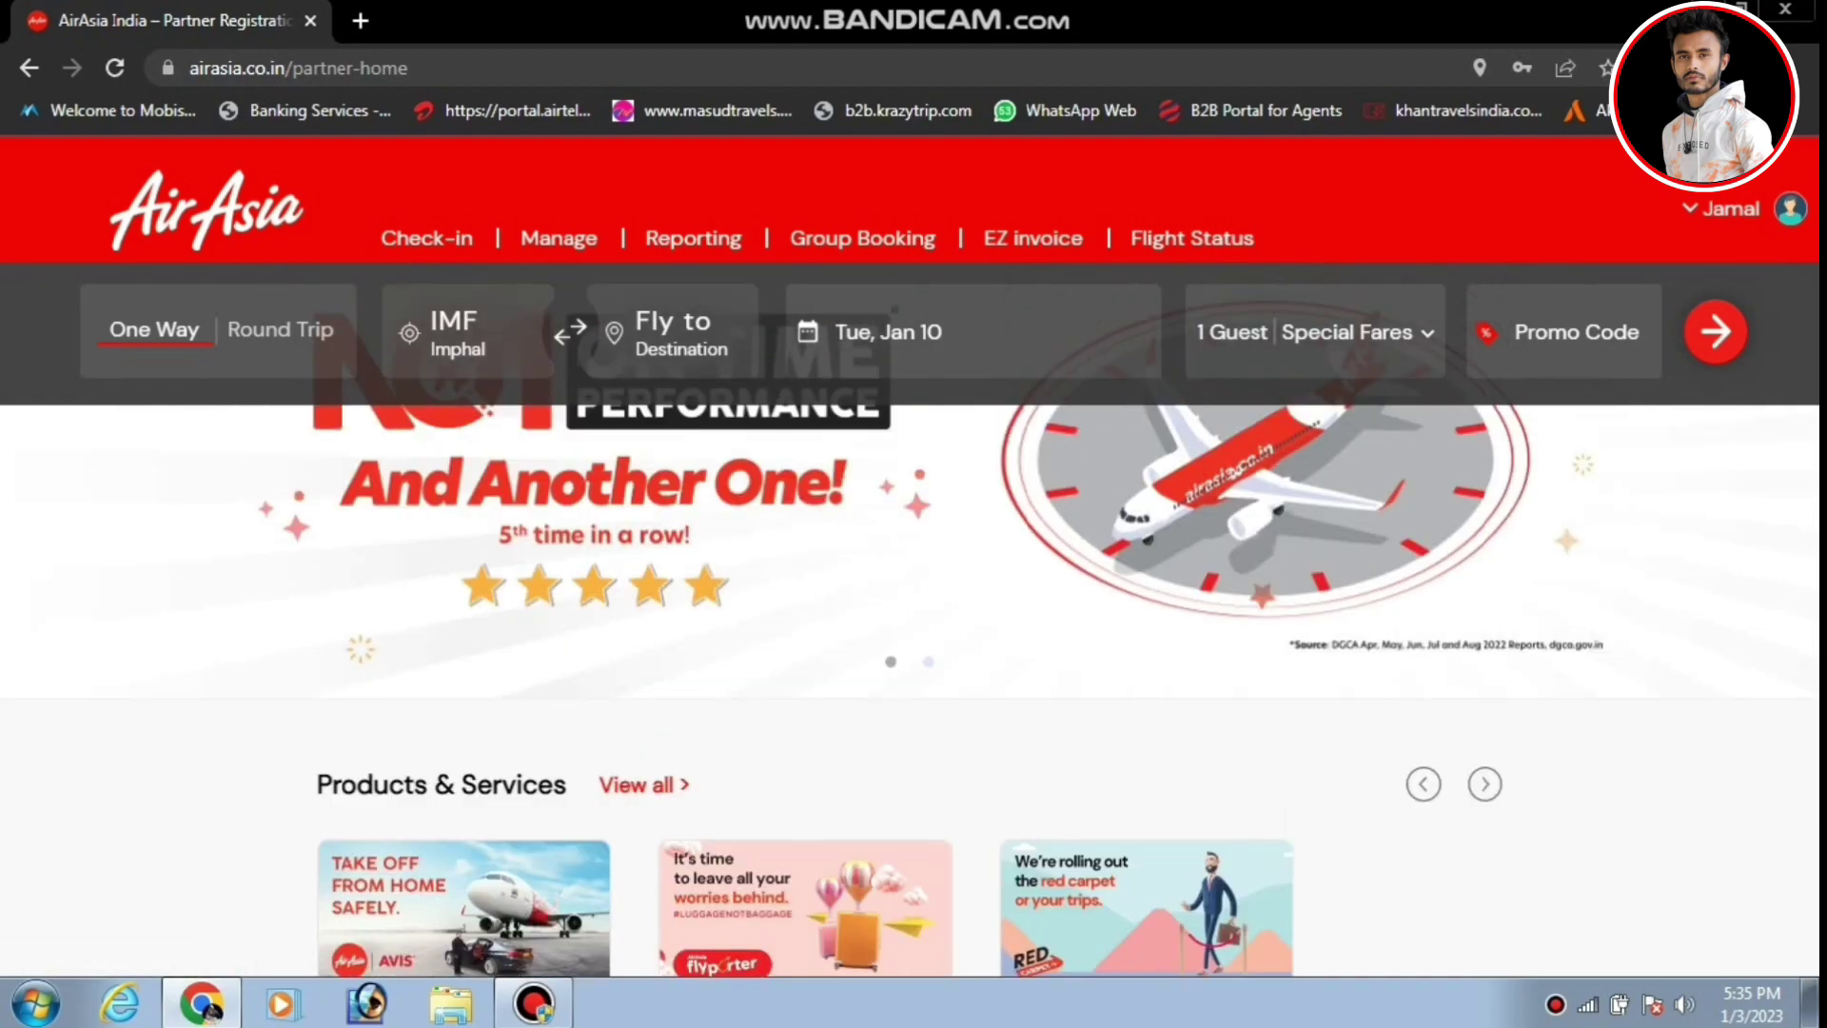
pyautogui.moveTo(790, 238); pyautogui.dragTo(937, 238)
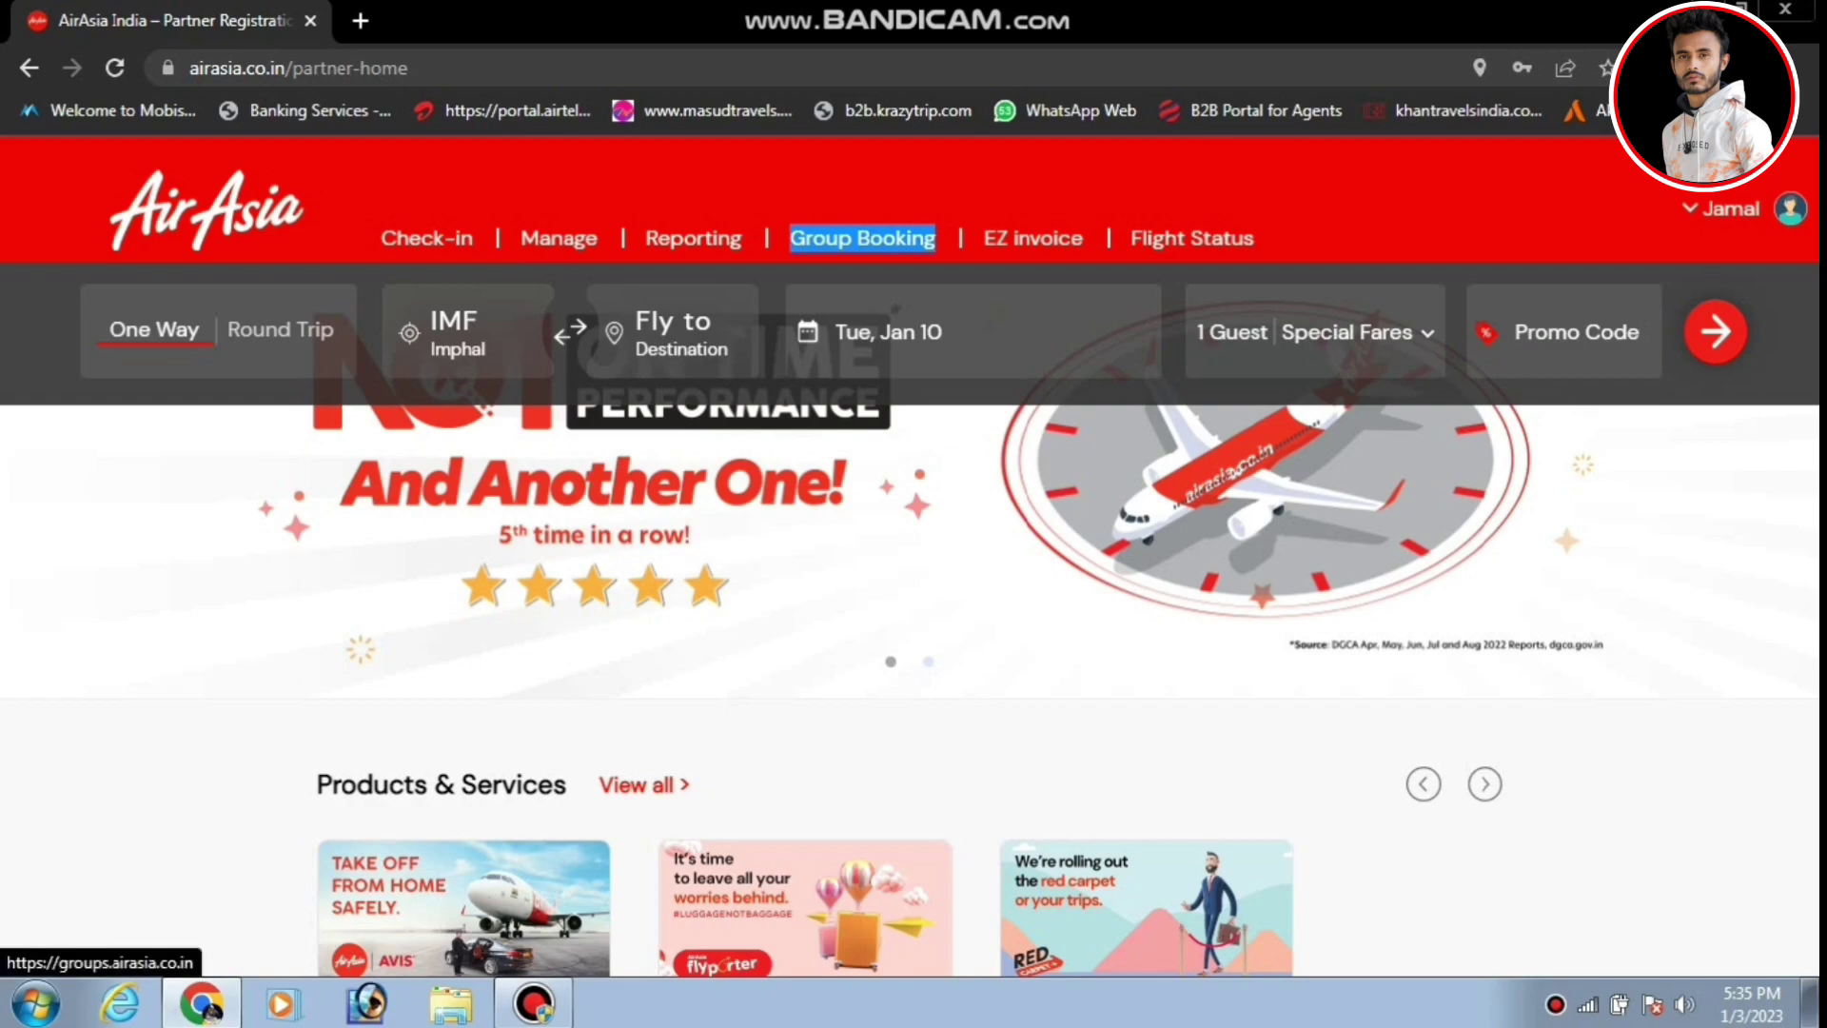
pyautogui.click(904, 238)
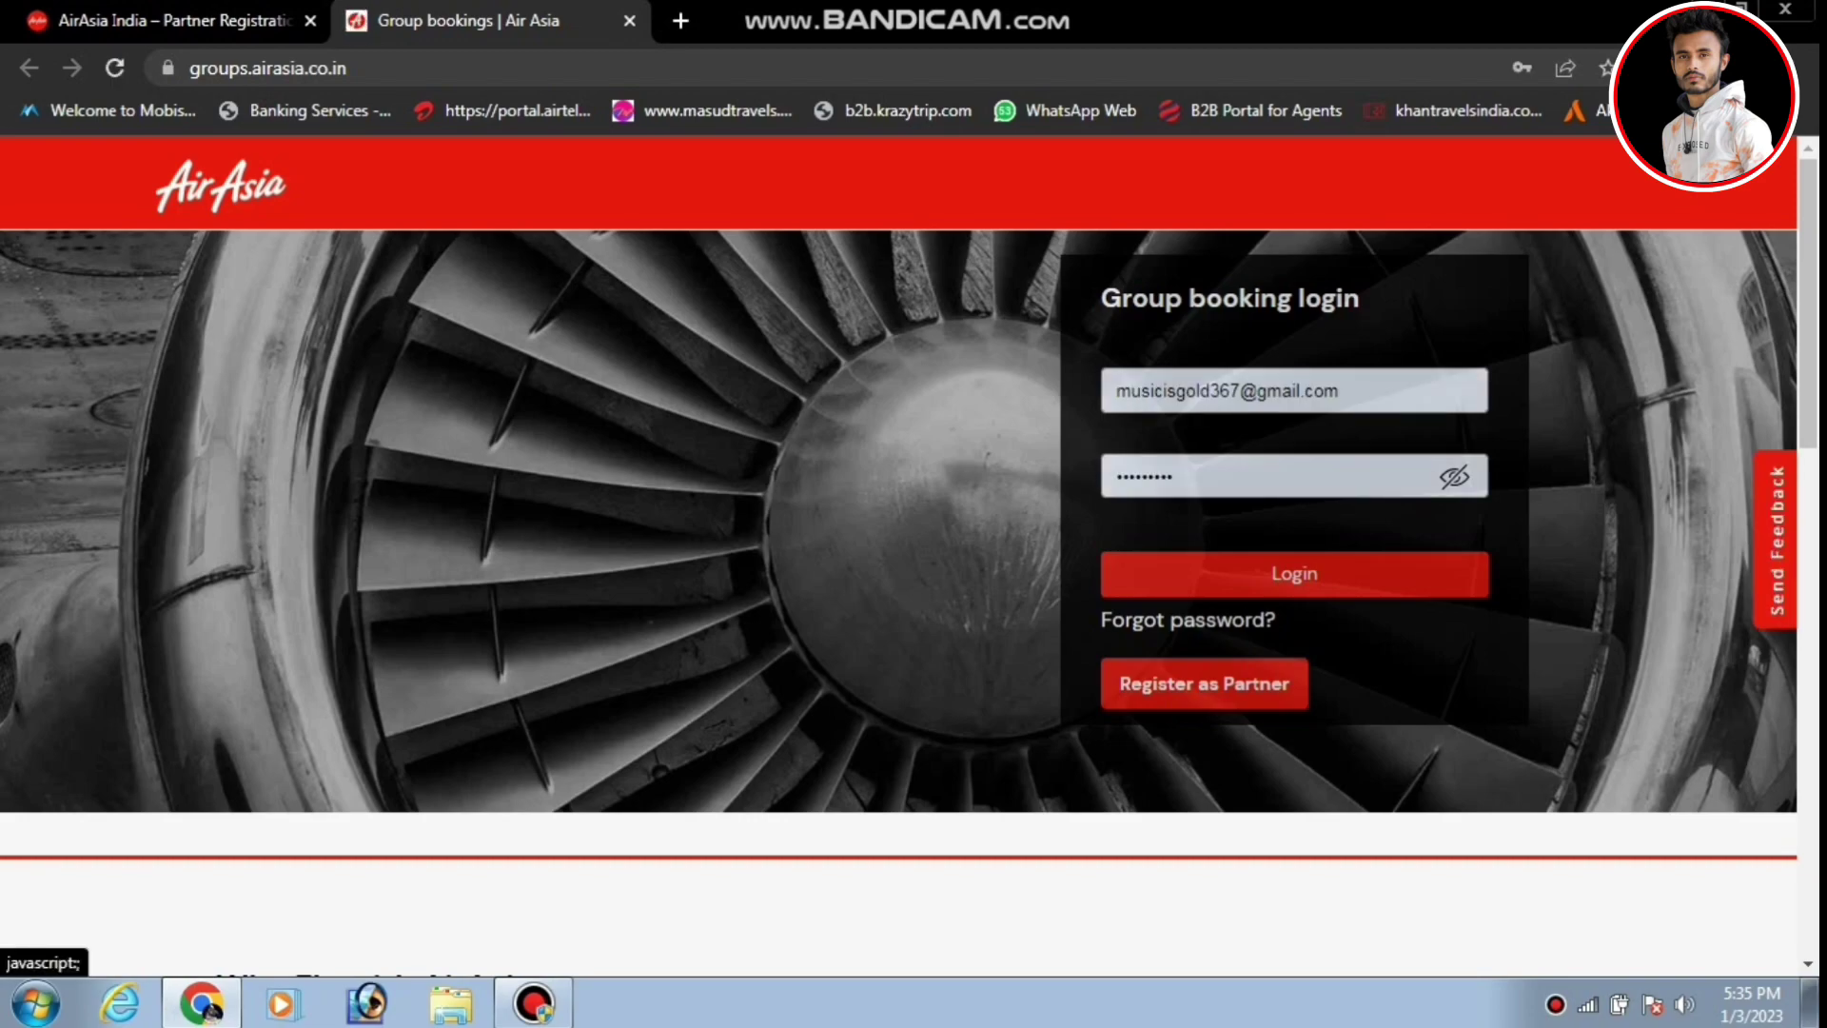
# Open the group booking partner registration form and go through its name, email, password and agent ID fields
pyautogui.click(1203, 683)
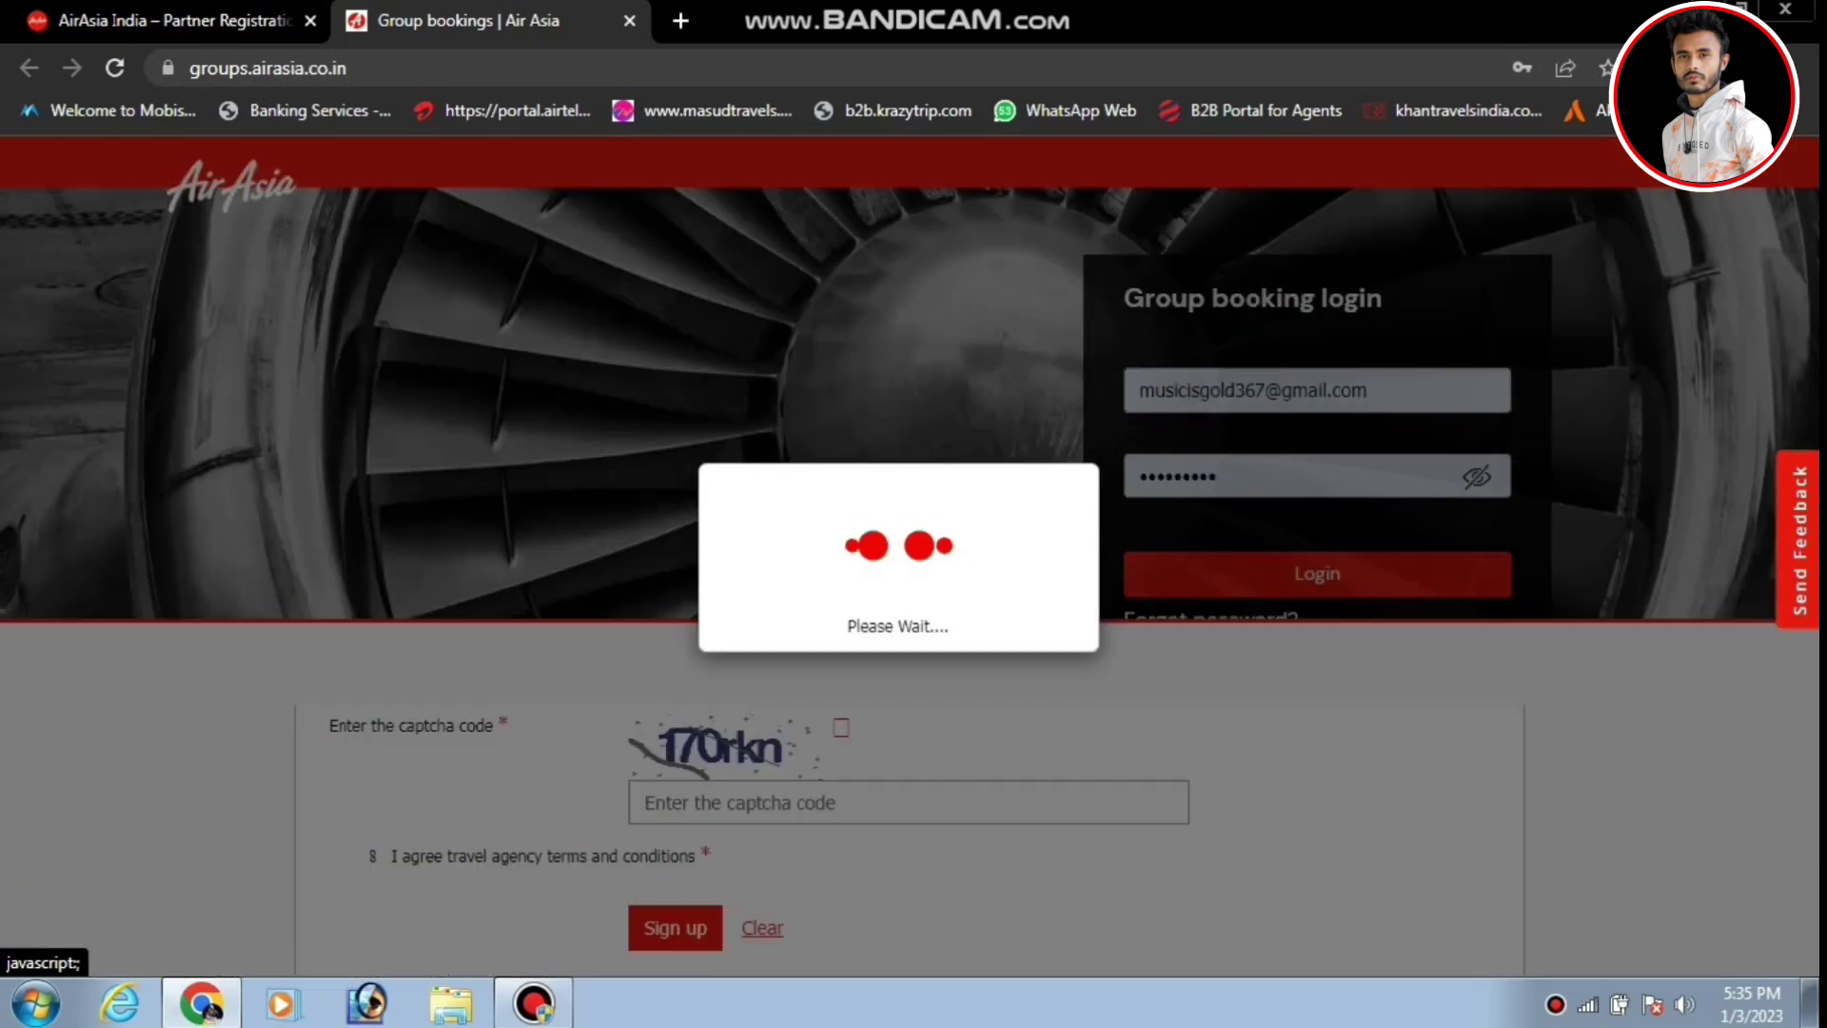
pyautogui.click(635, 459)
pyautogui.click(635, 522)
pyautogui.click(635, 586)
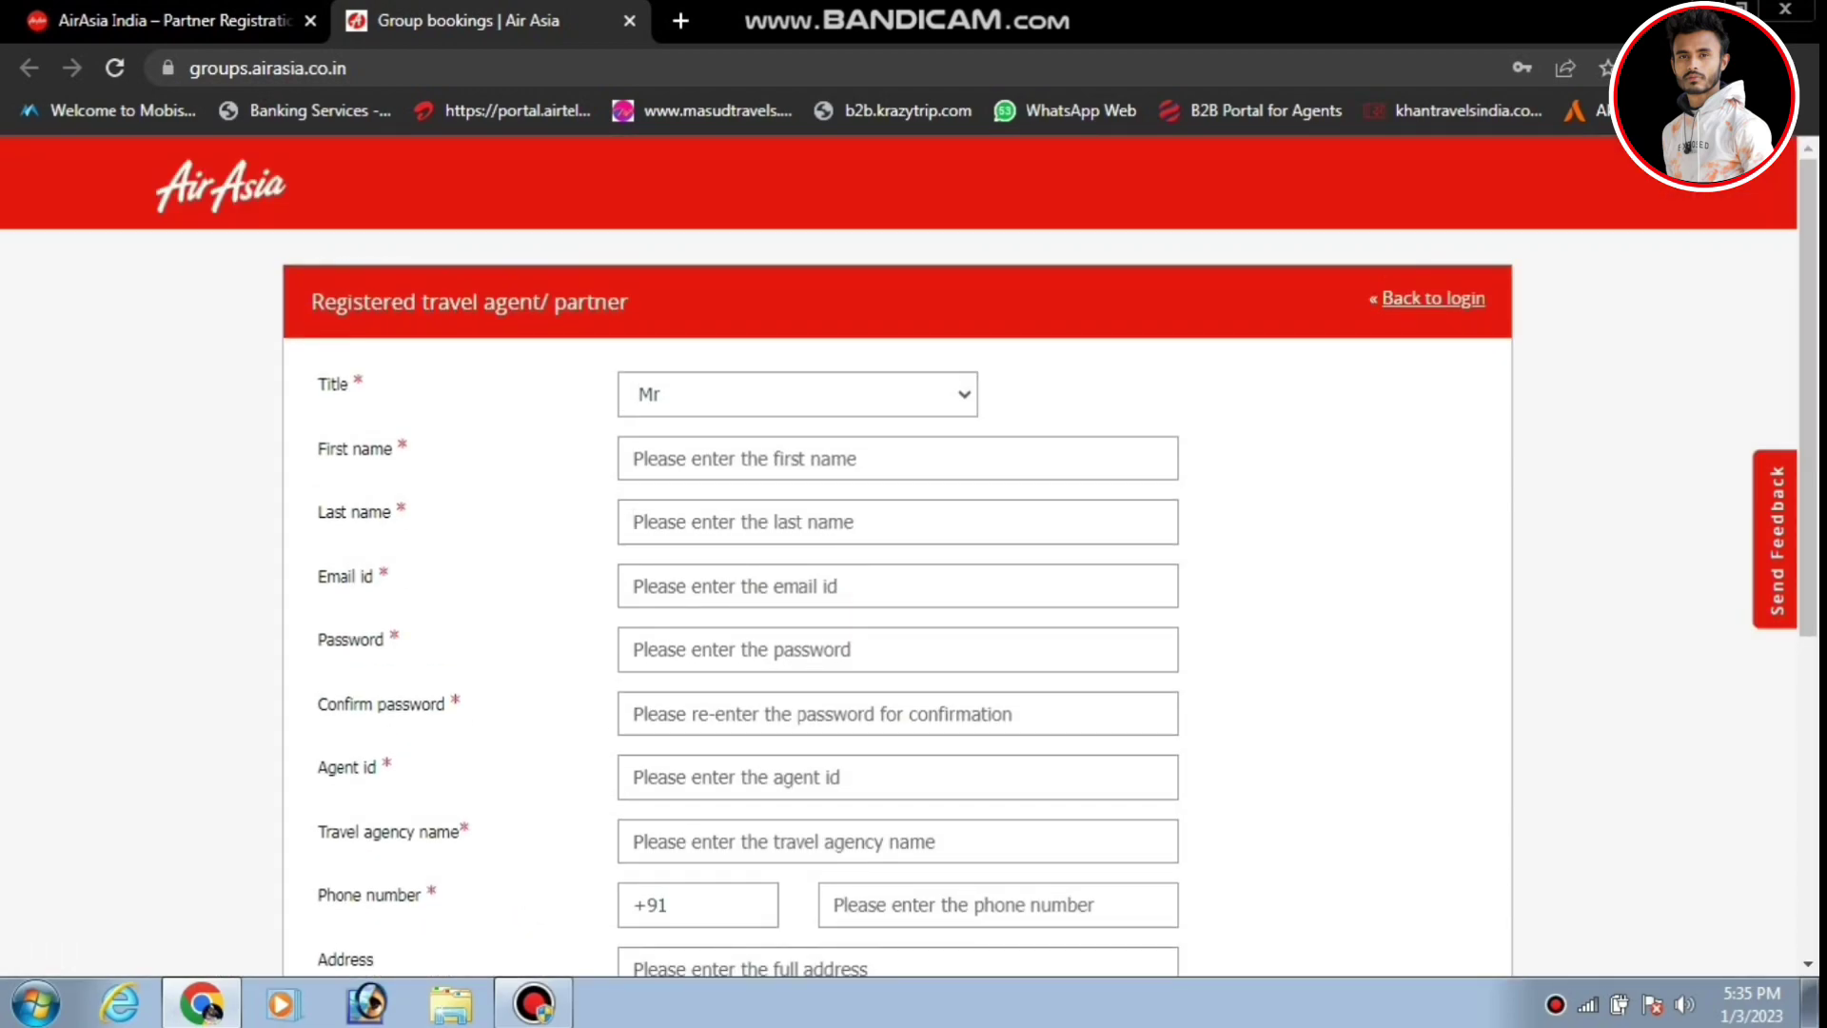
pyautogui.click(635, 650)
pyautogui.click(635, 713)
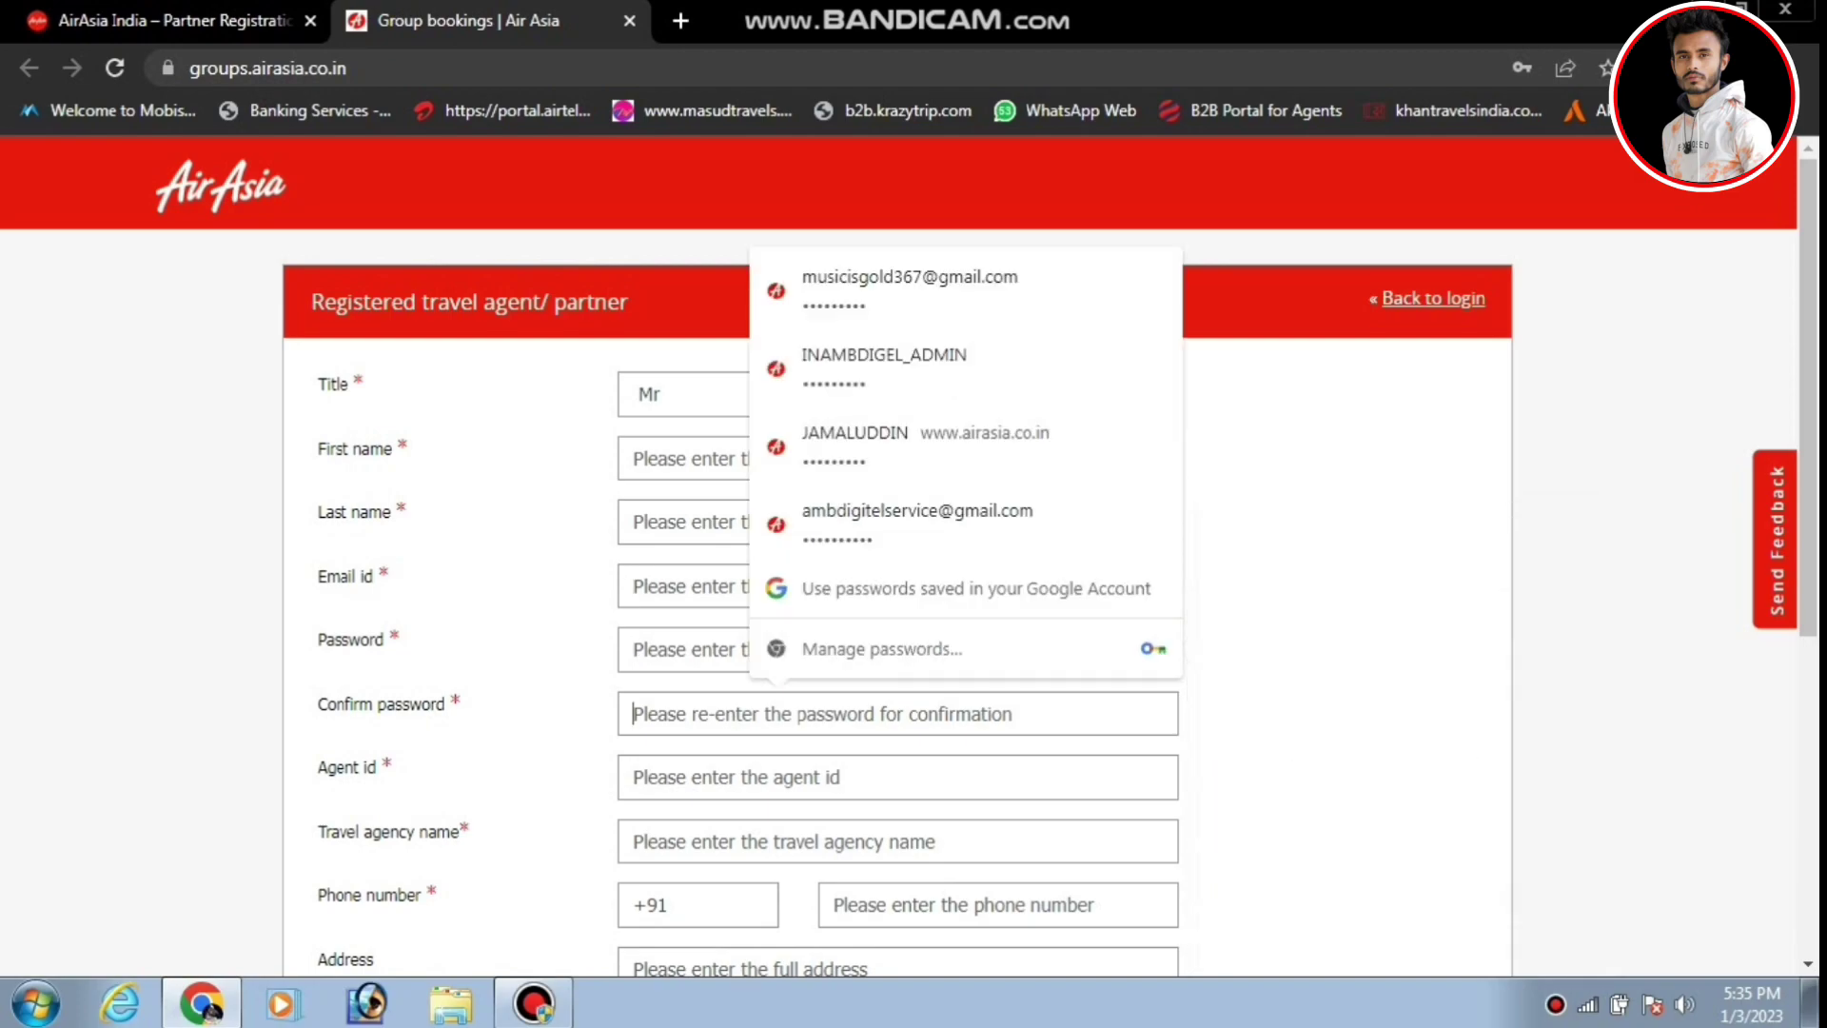
pyautogui.click(635, 777)
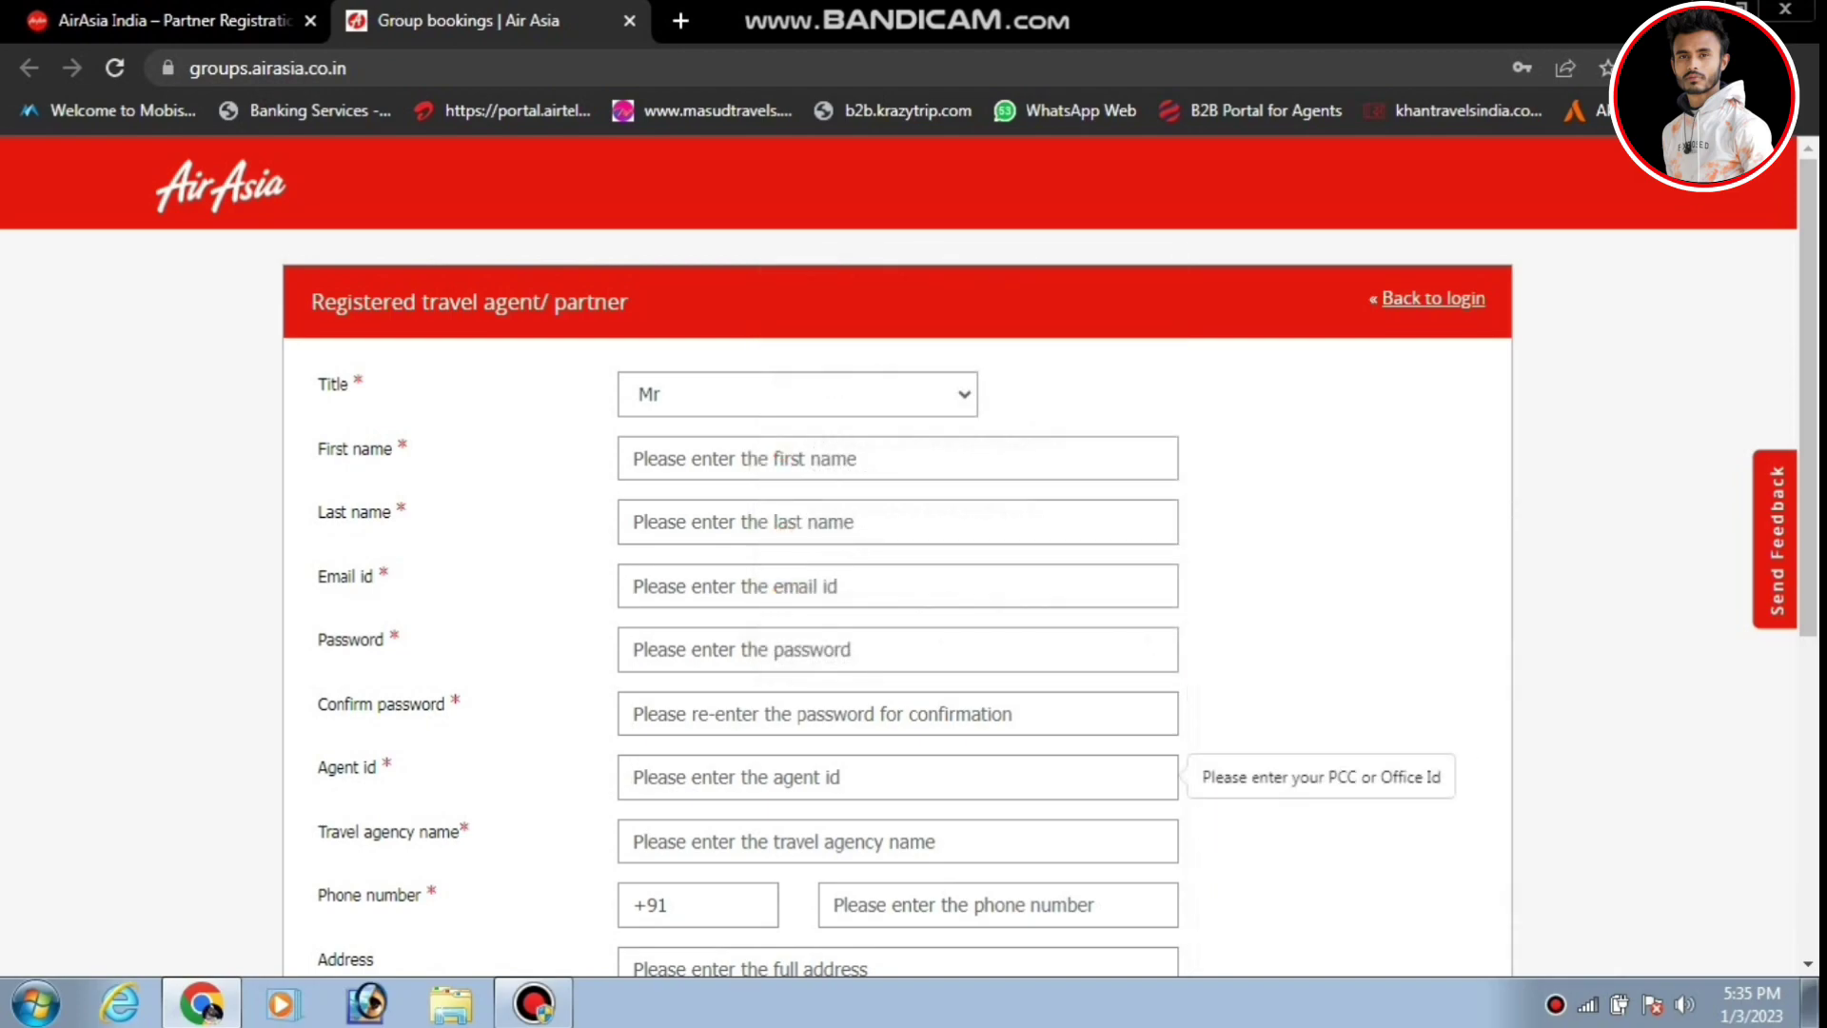
pyautogui.moveTo(394, 768); pyautogui.dragTo(318, 768)
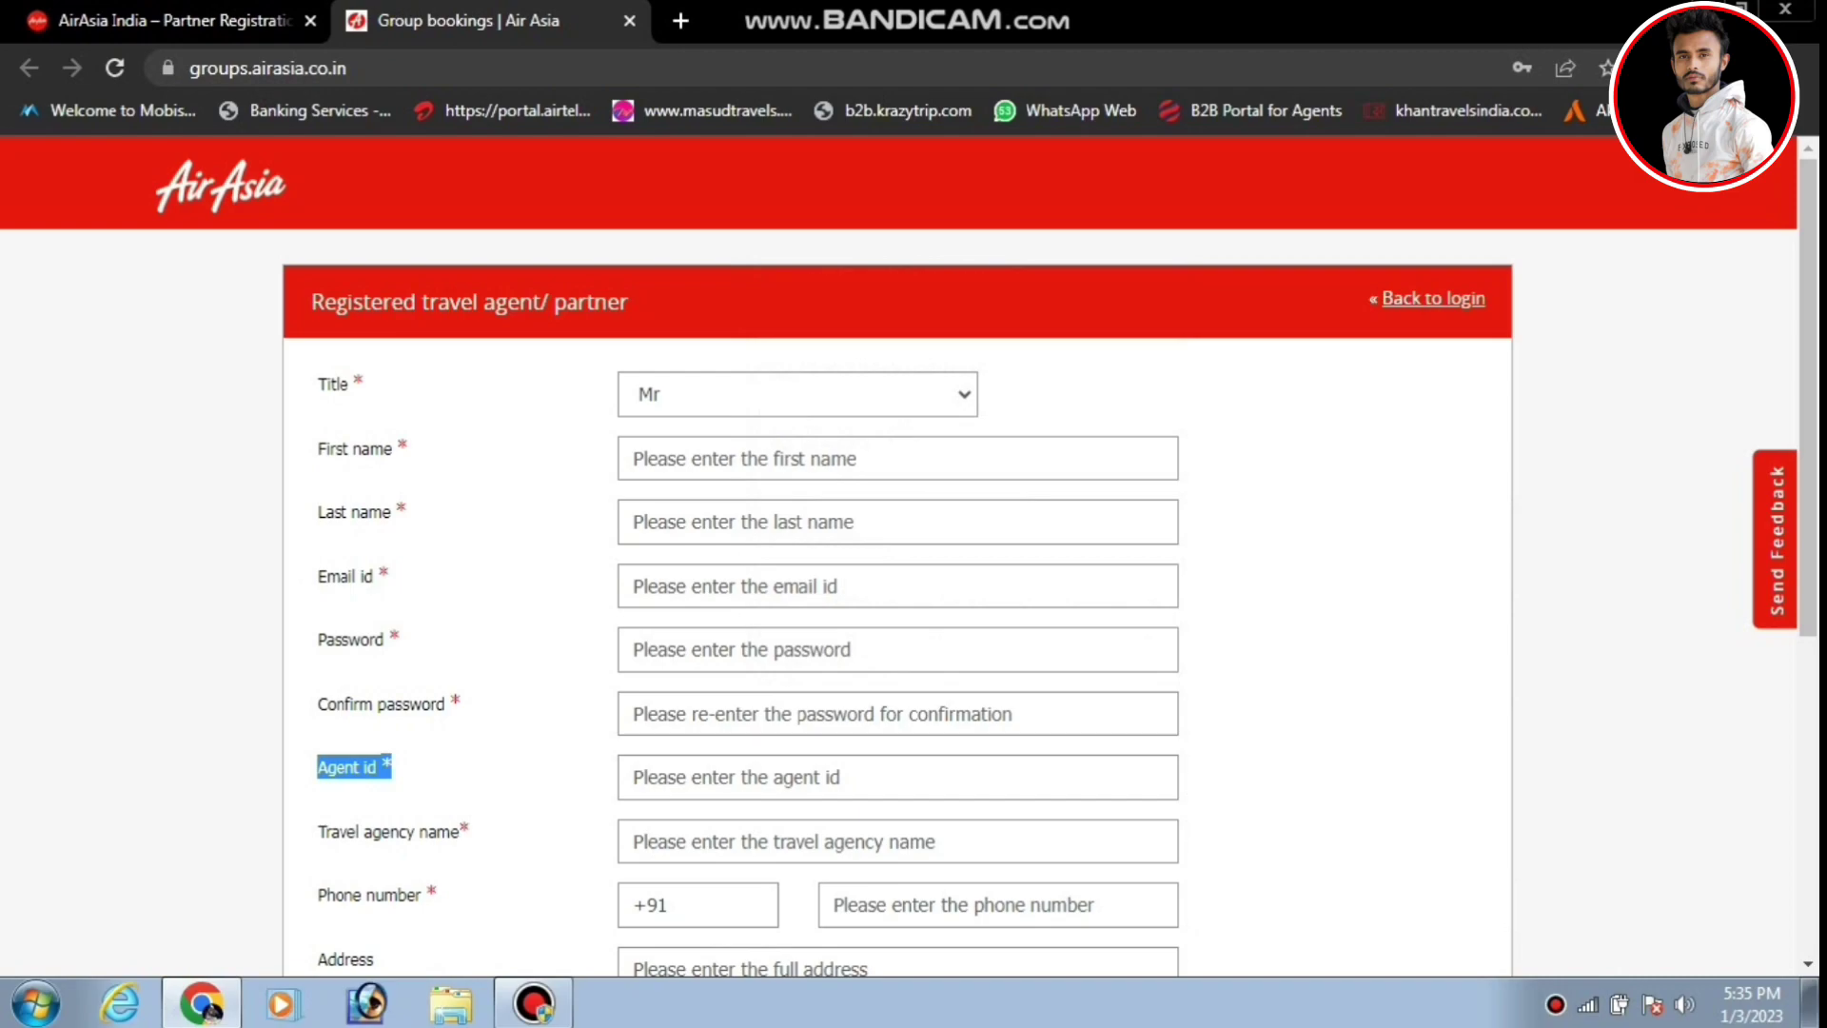
# Highlight the agent ID in the account details on the partner home page and return to the group registration form
pyautogui.click(171, 21)
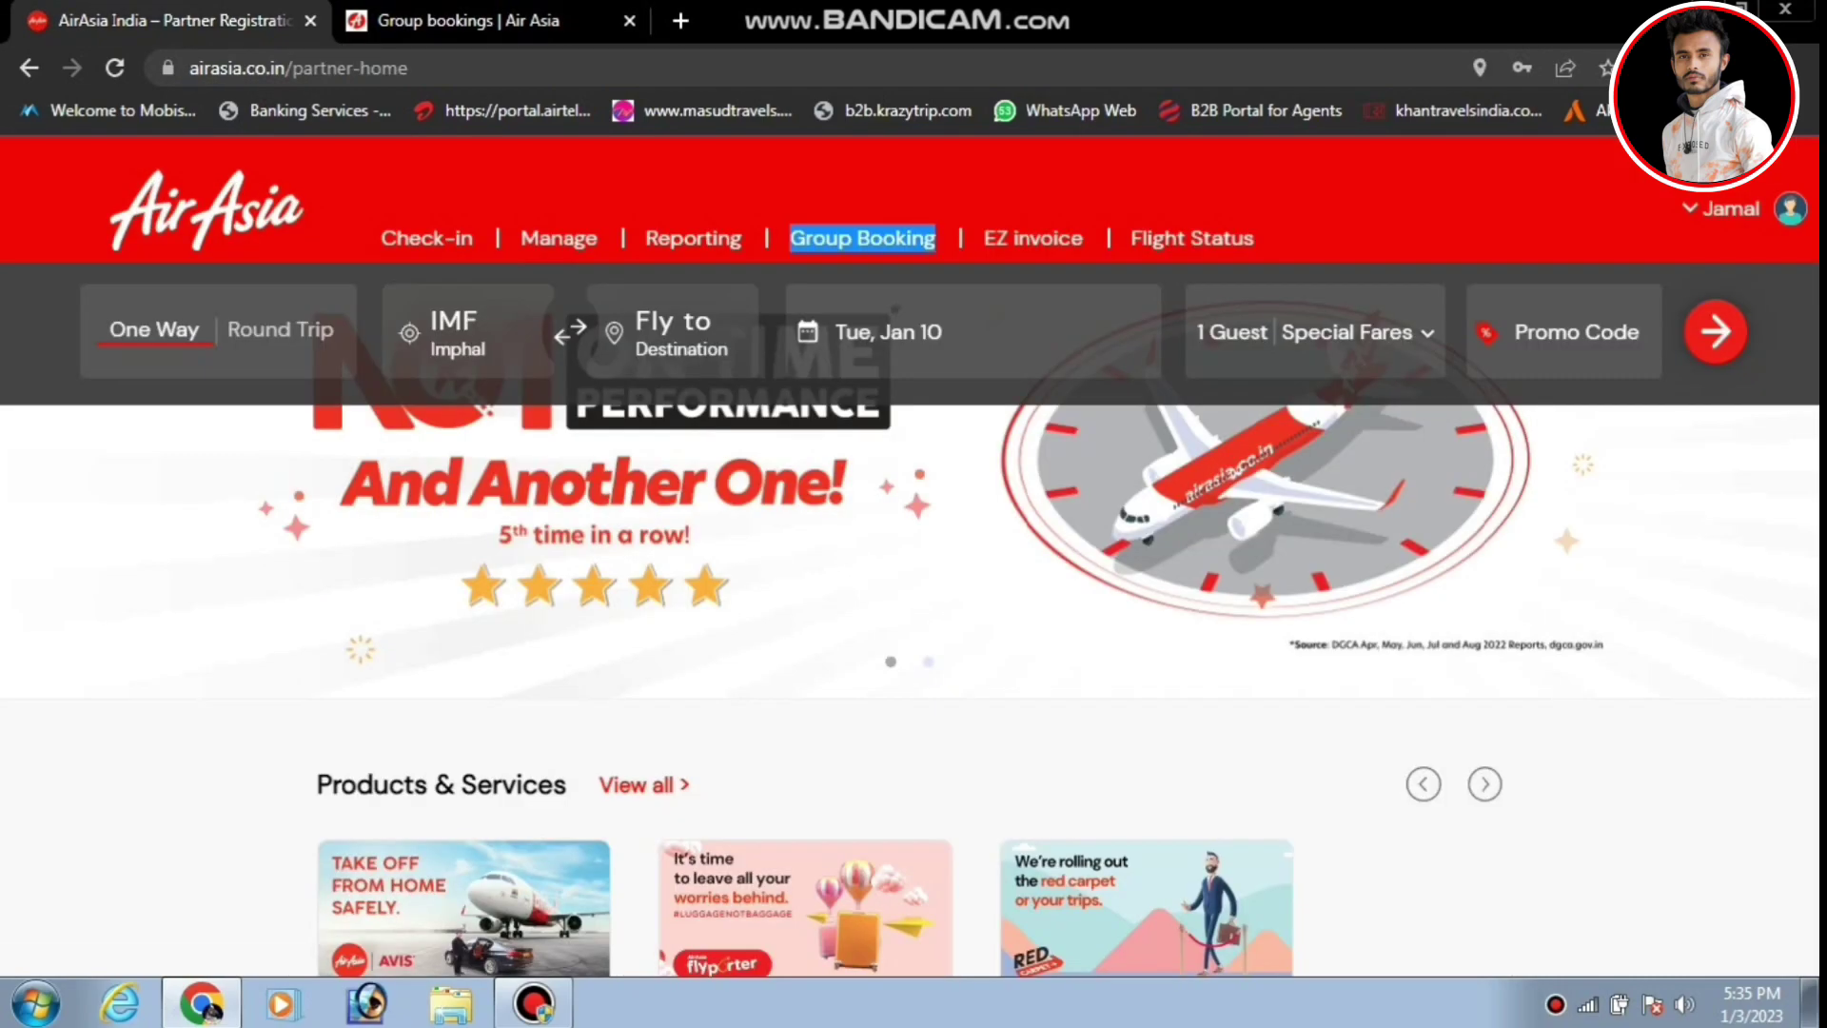
pyautogui.click(1730, 208)
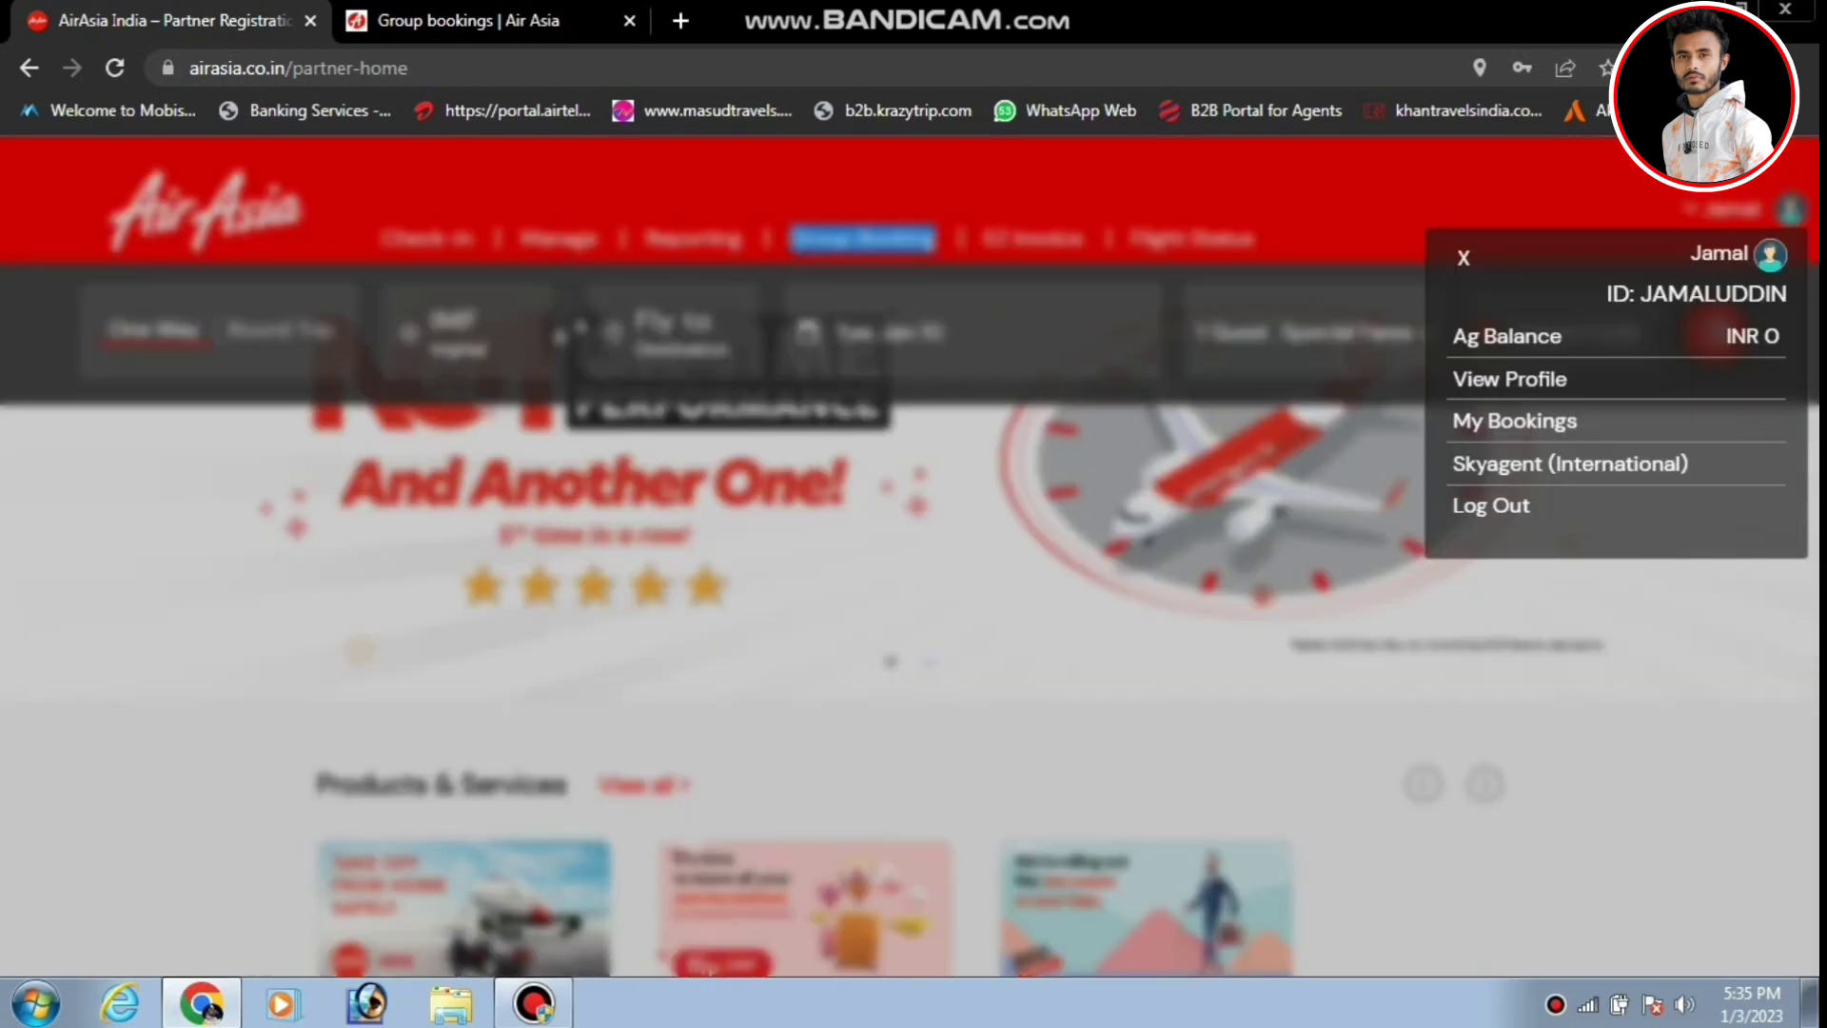
pyautogui.moveTo(1607, 294); pyautogui.dragTo(1787, 293)
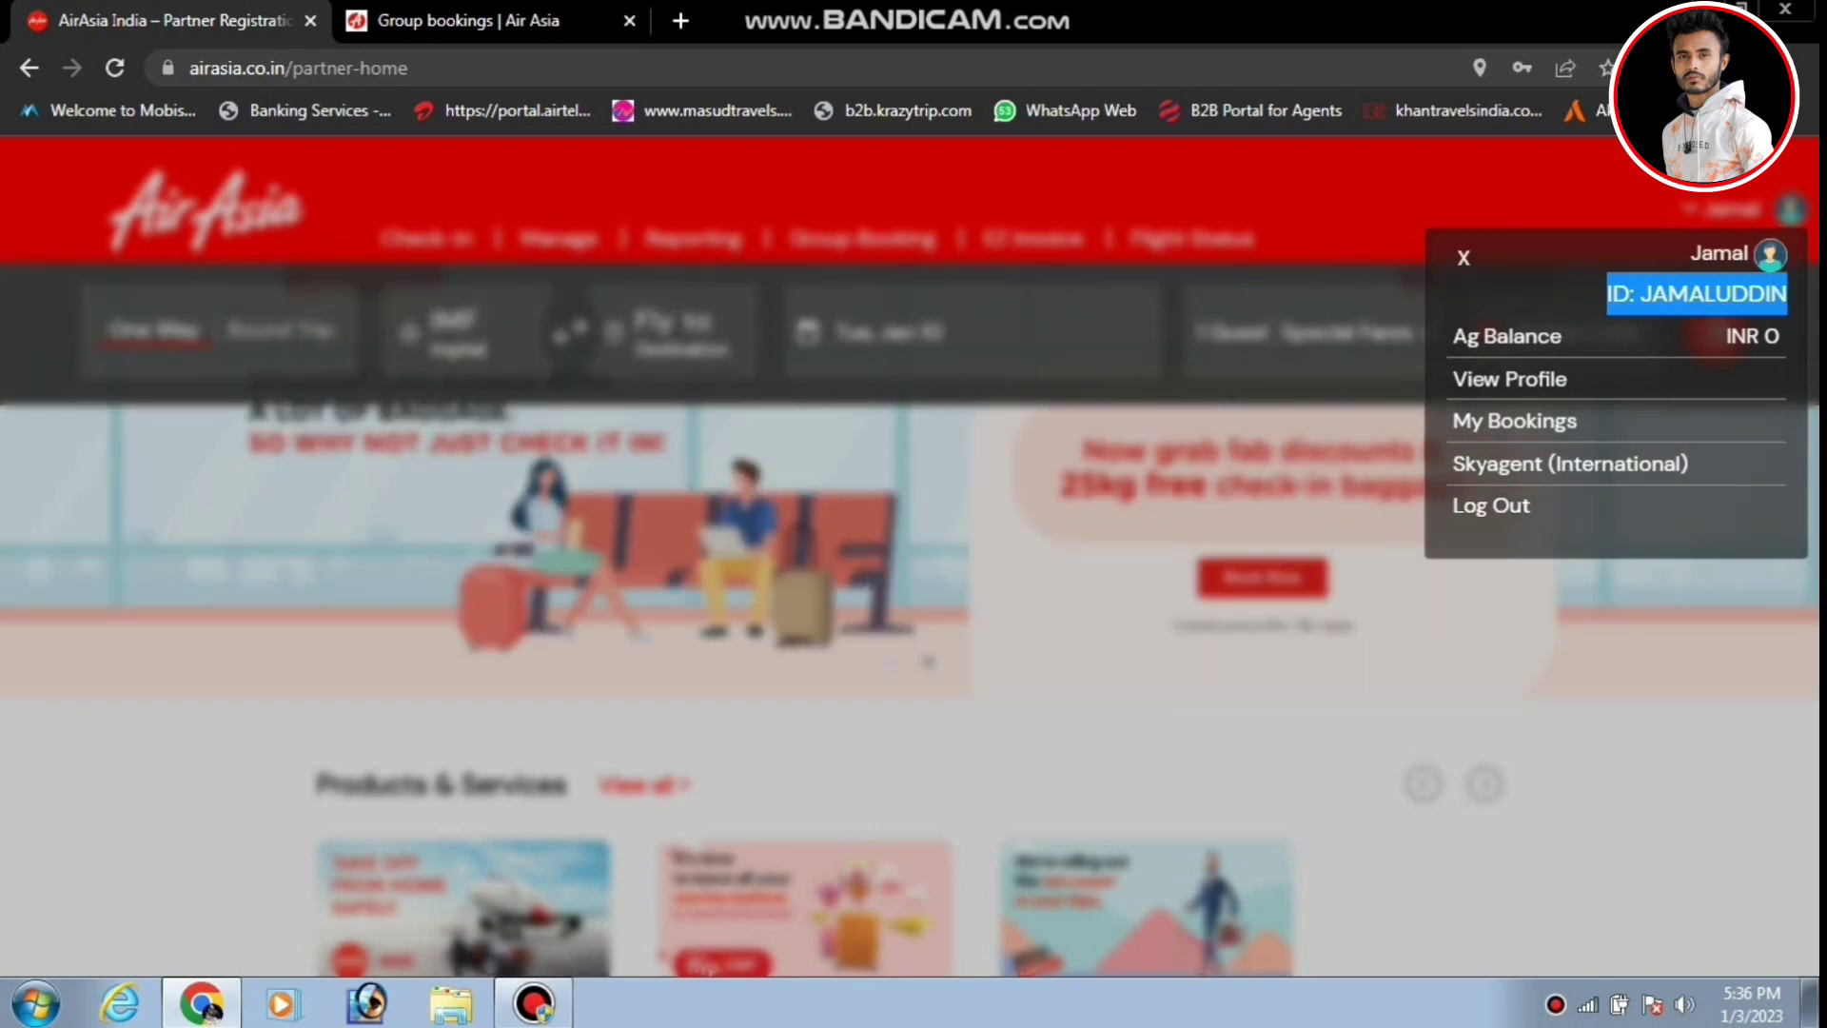
pyautogui.click(501, 21)
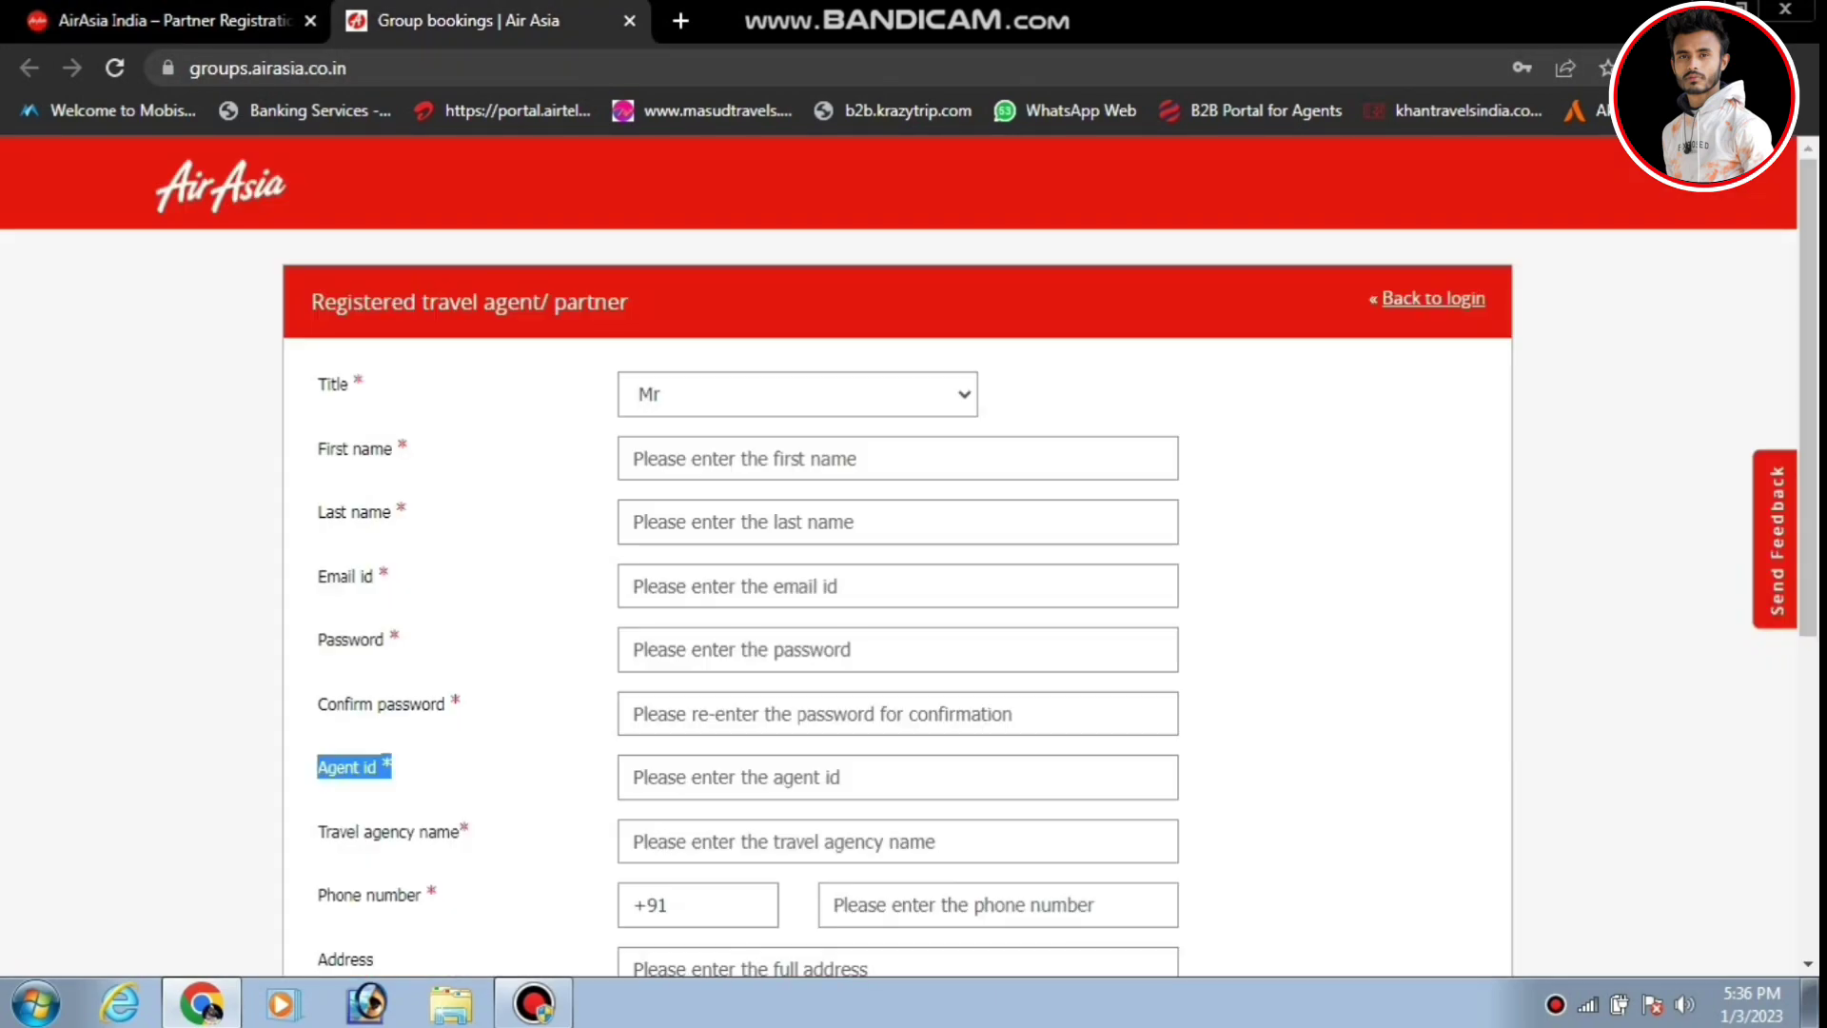
# Point out the agent ID, travel agency name and phone number fields in the registration form
pyautogui.click(736, 777)
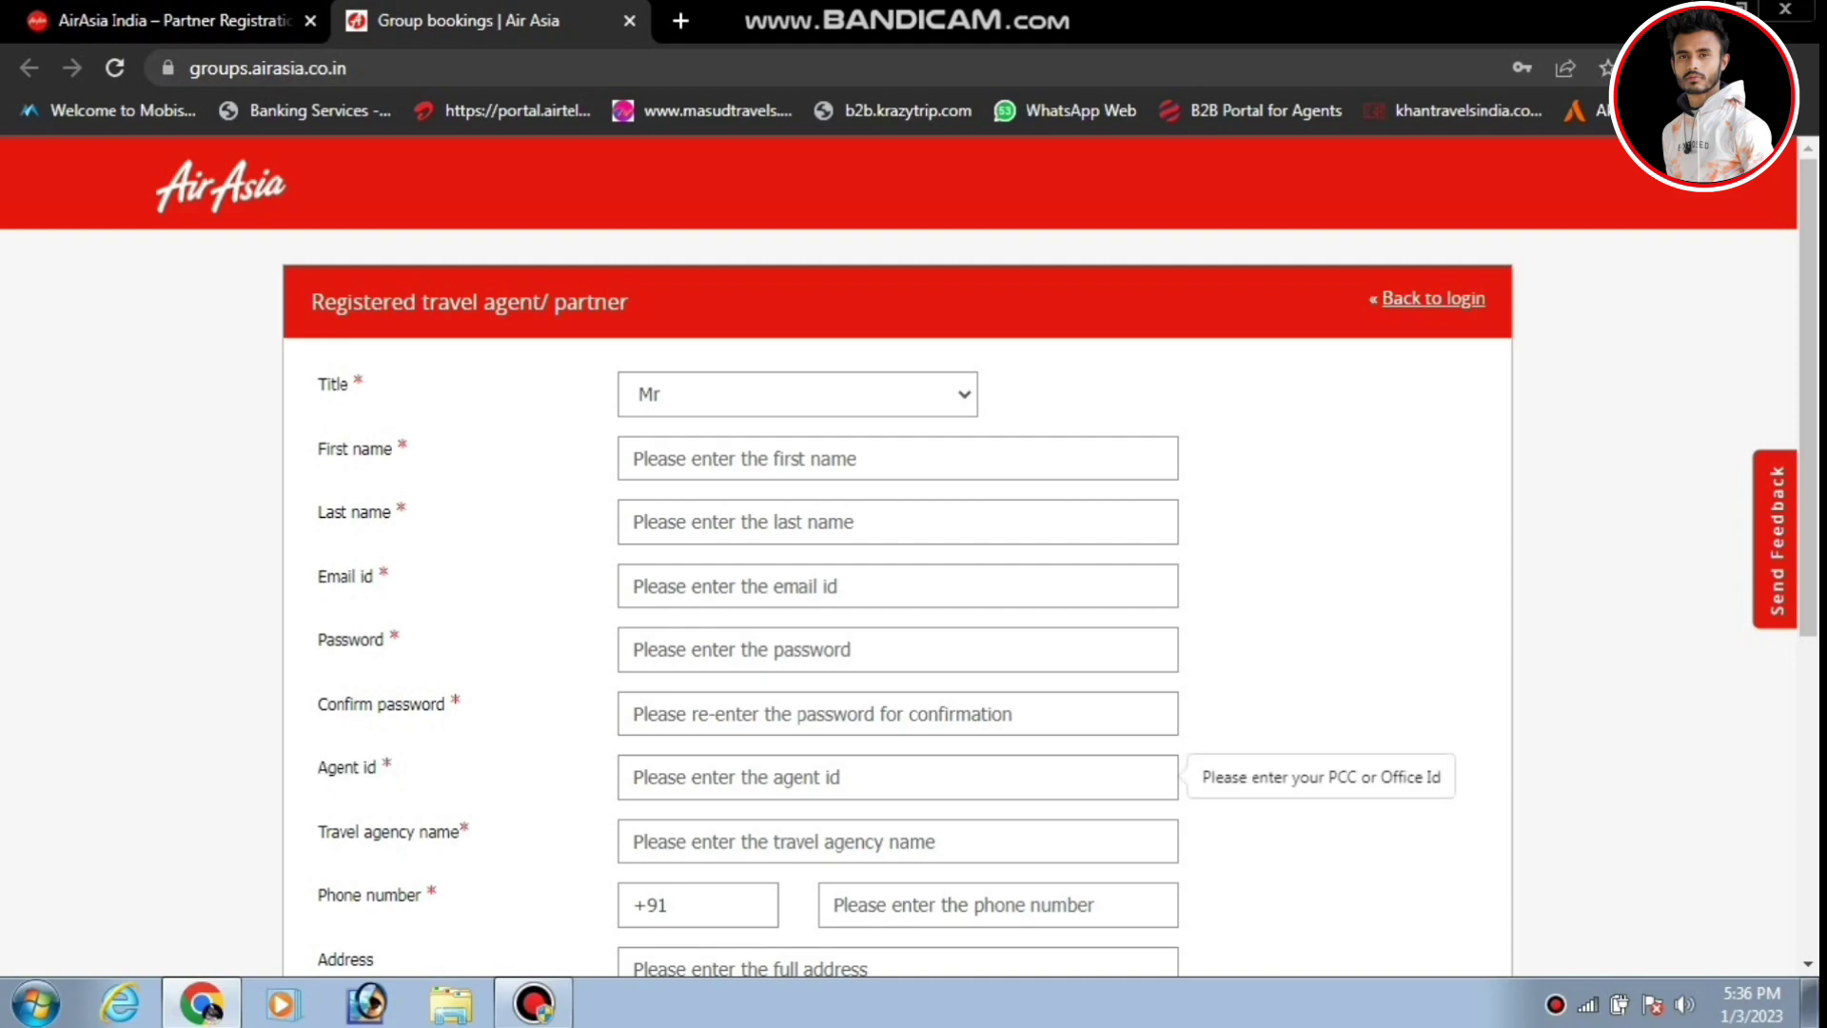
pyautogui.scroll(-2, 380, 666)
pyautogui.moveTo(326, 698); pyautogui.dragTo(471, 698)
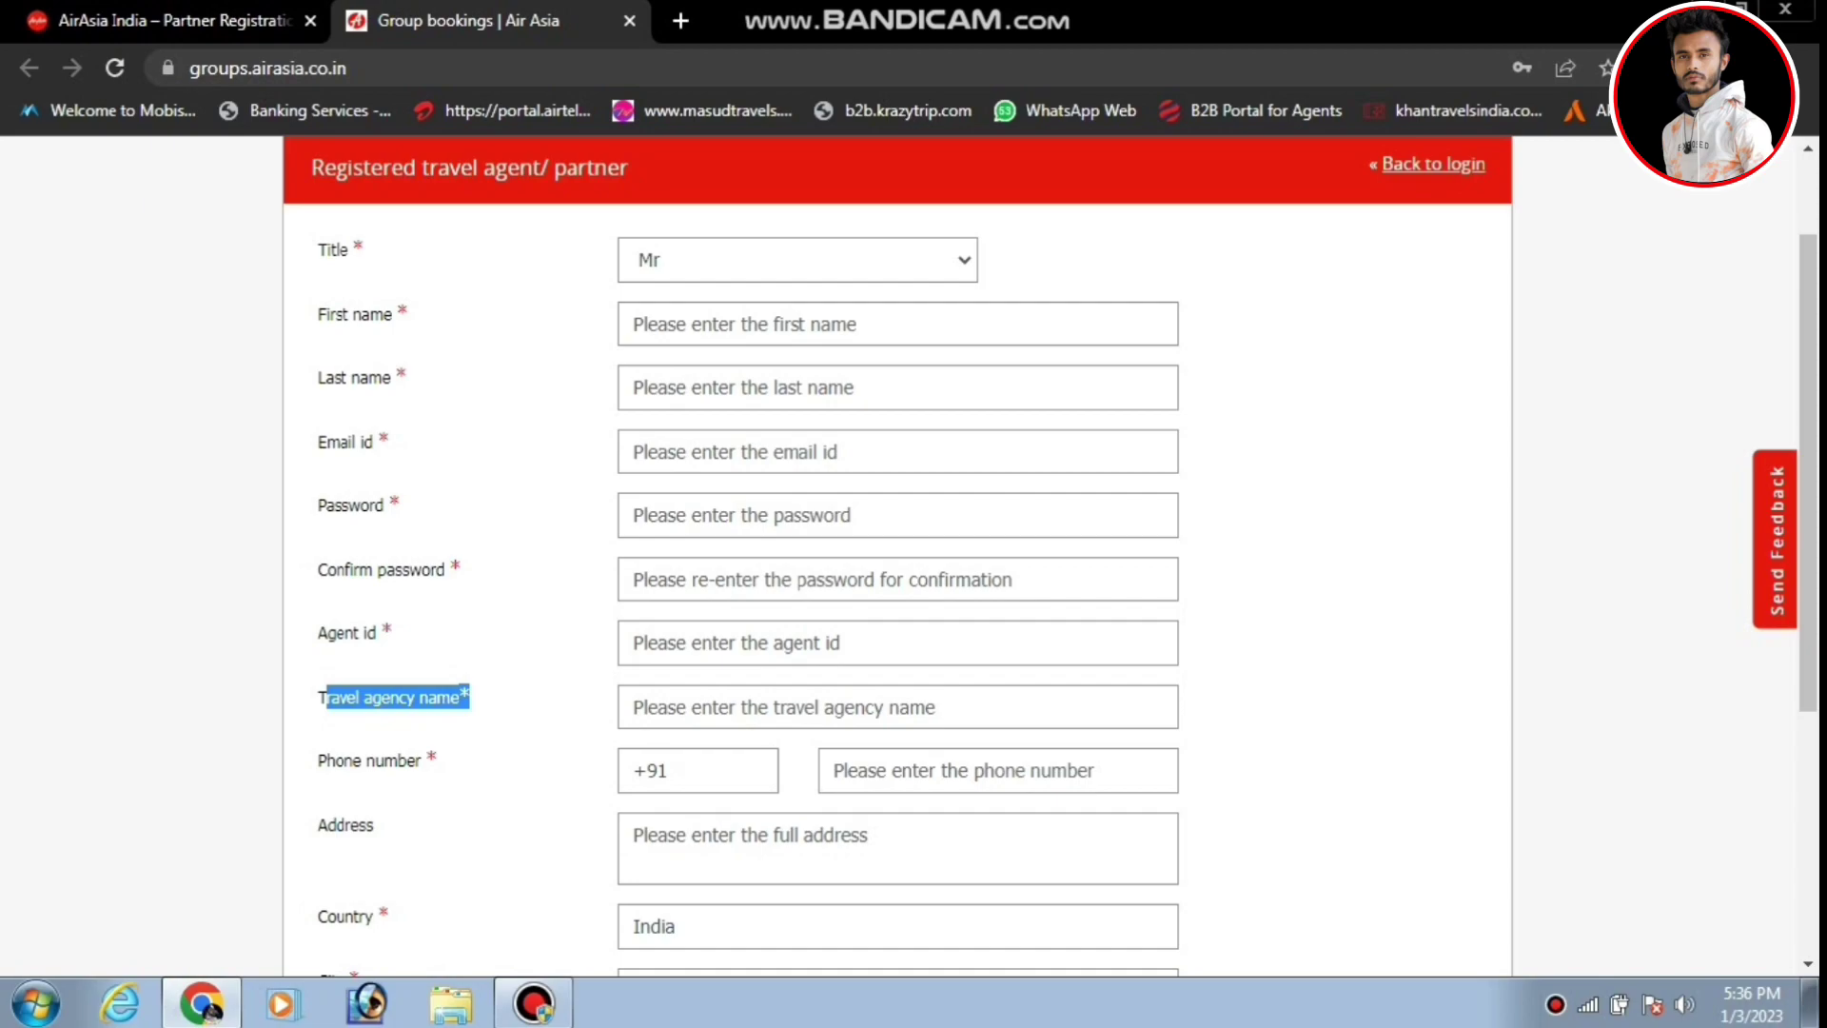
pyautogui.click(897, 707)
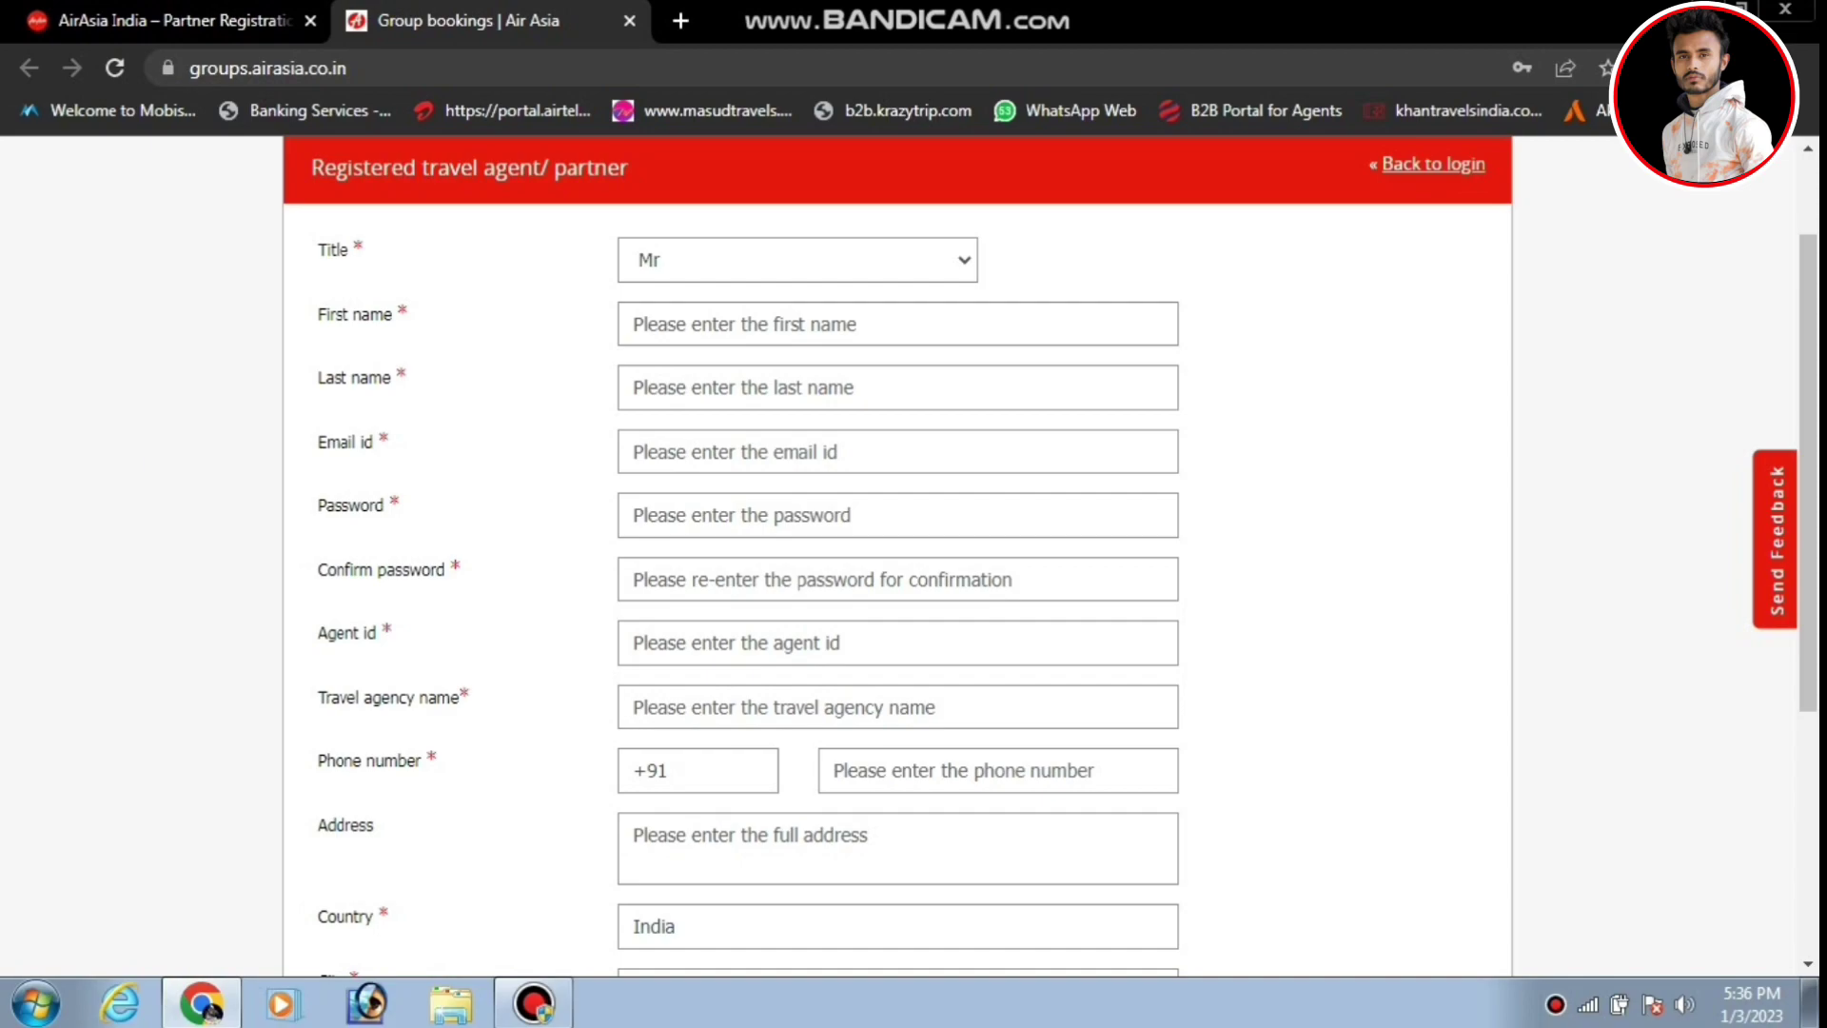
pyautogui.click(997, 770)
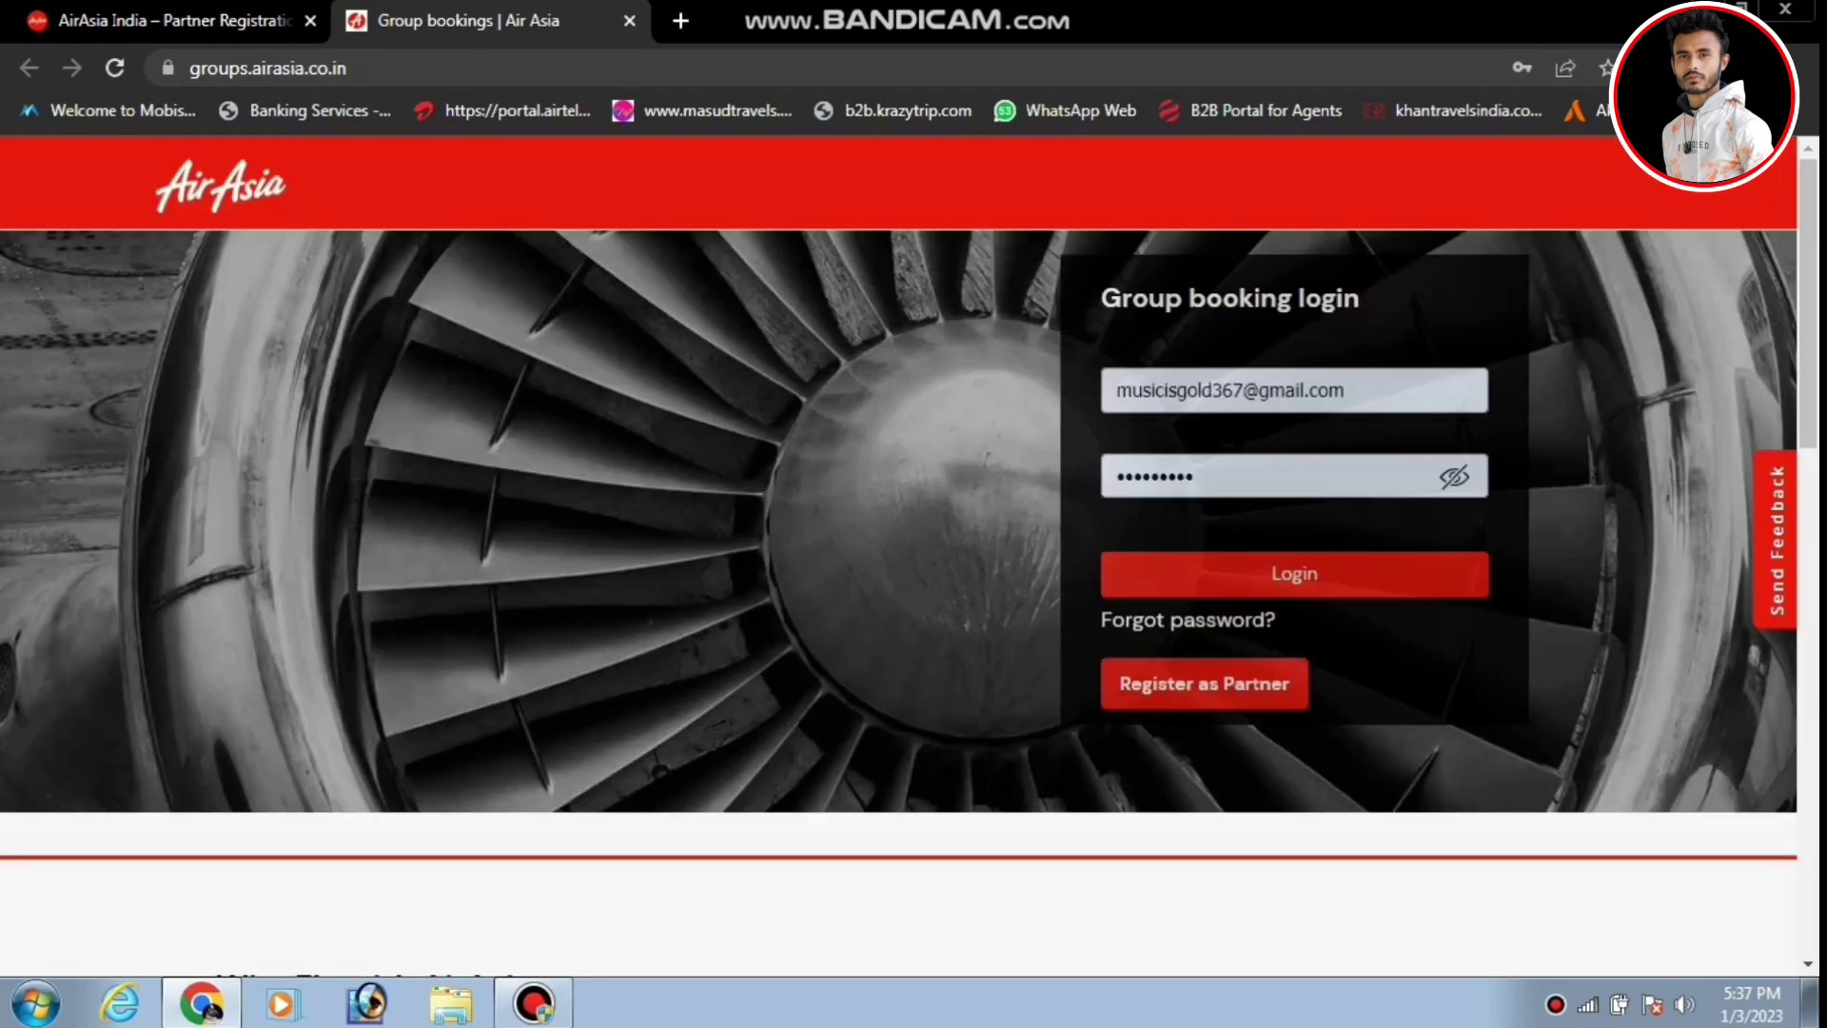
# Log in to the group booking portal with the saved credentials and open a new adhoc group request
pyautogui.click(1294, 573)
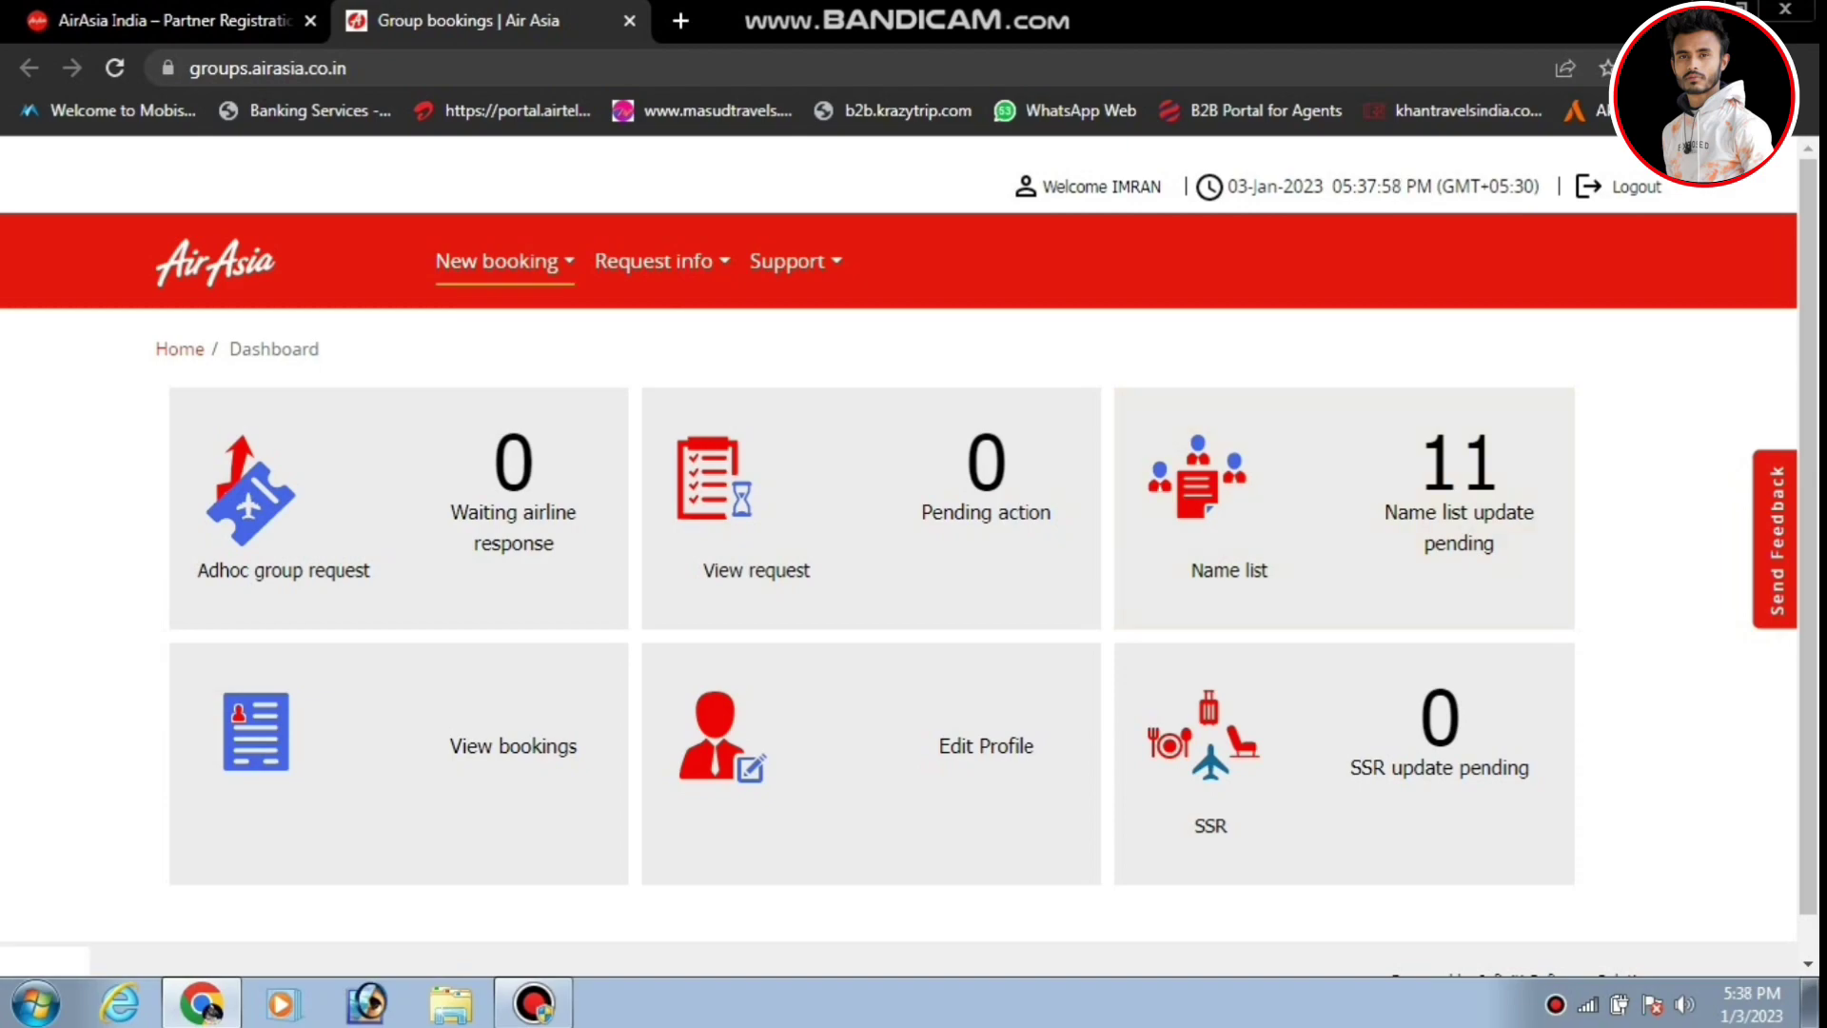
pyautogui.click(505, 262)
pyautogui.click(522, 338)
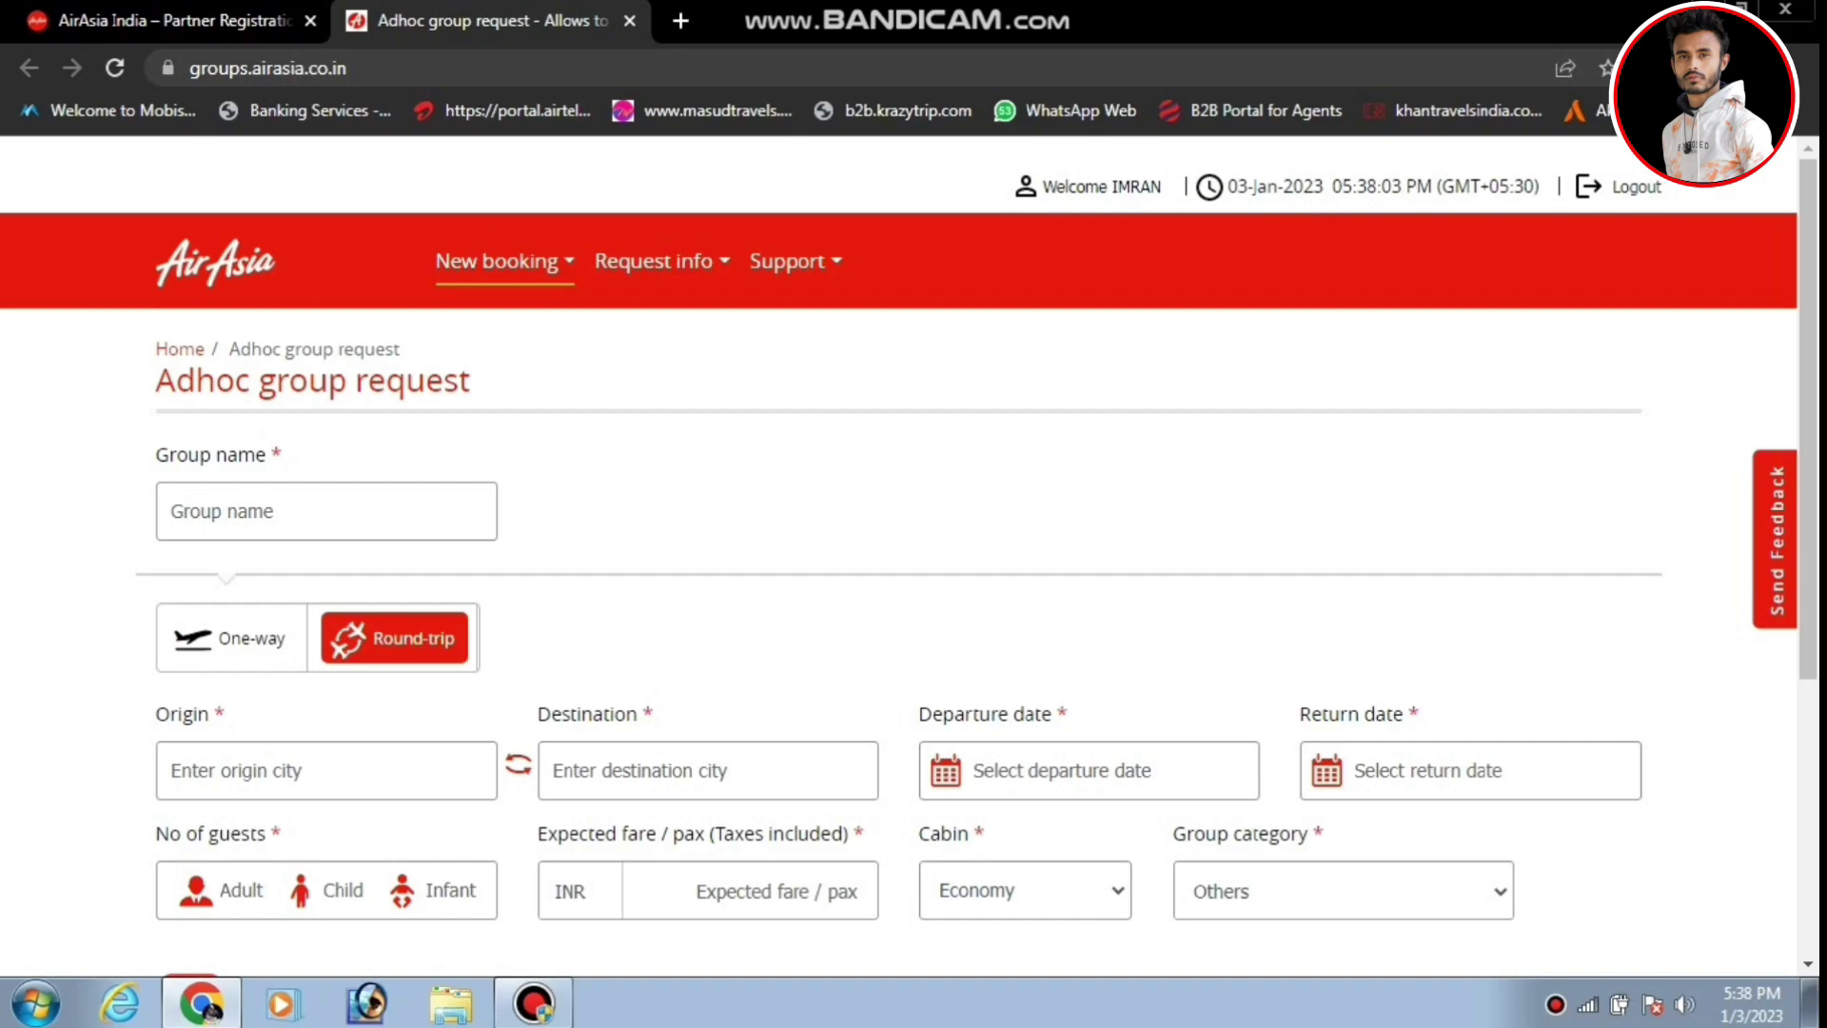
# Fill in the group name of the adhoc group request as "jerin travels" from the saved suggestions
pyautogui.click(314, 512)
pyautogui.click(328, 582)
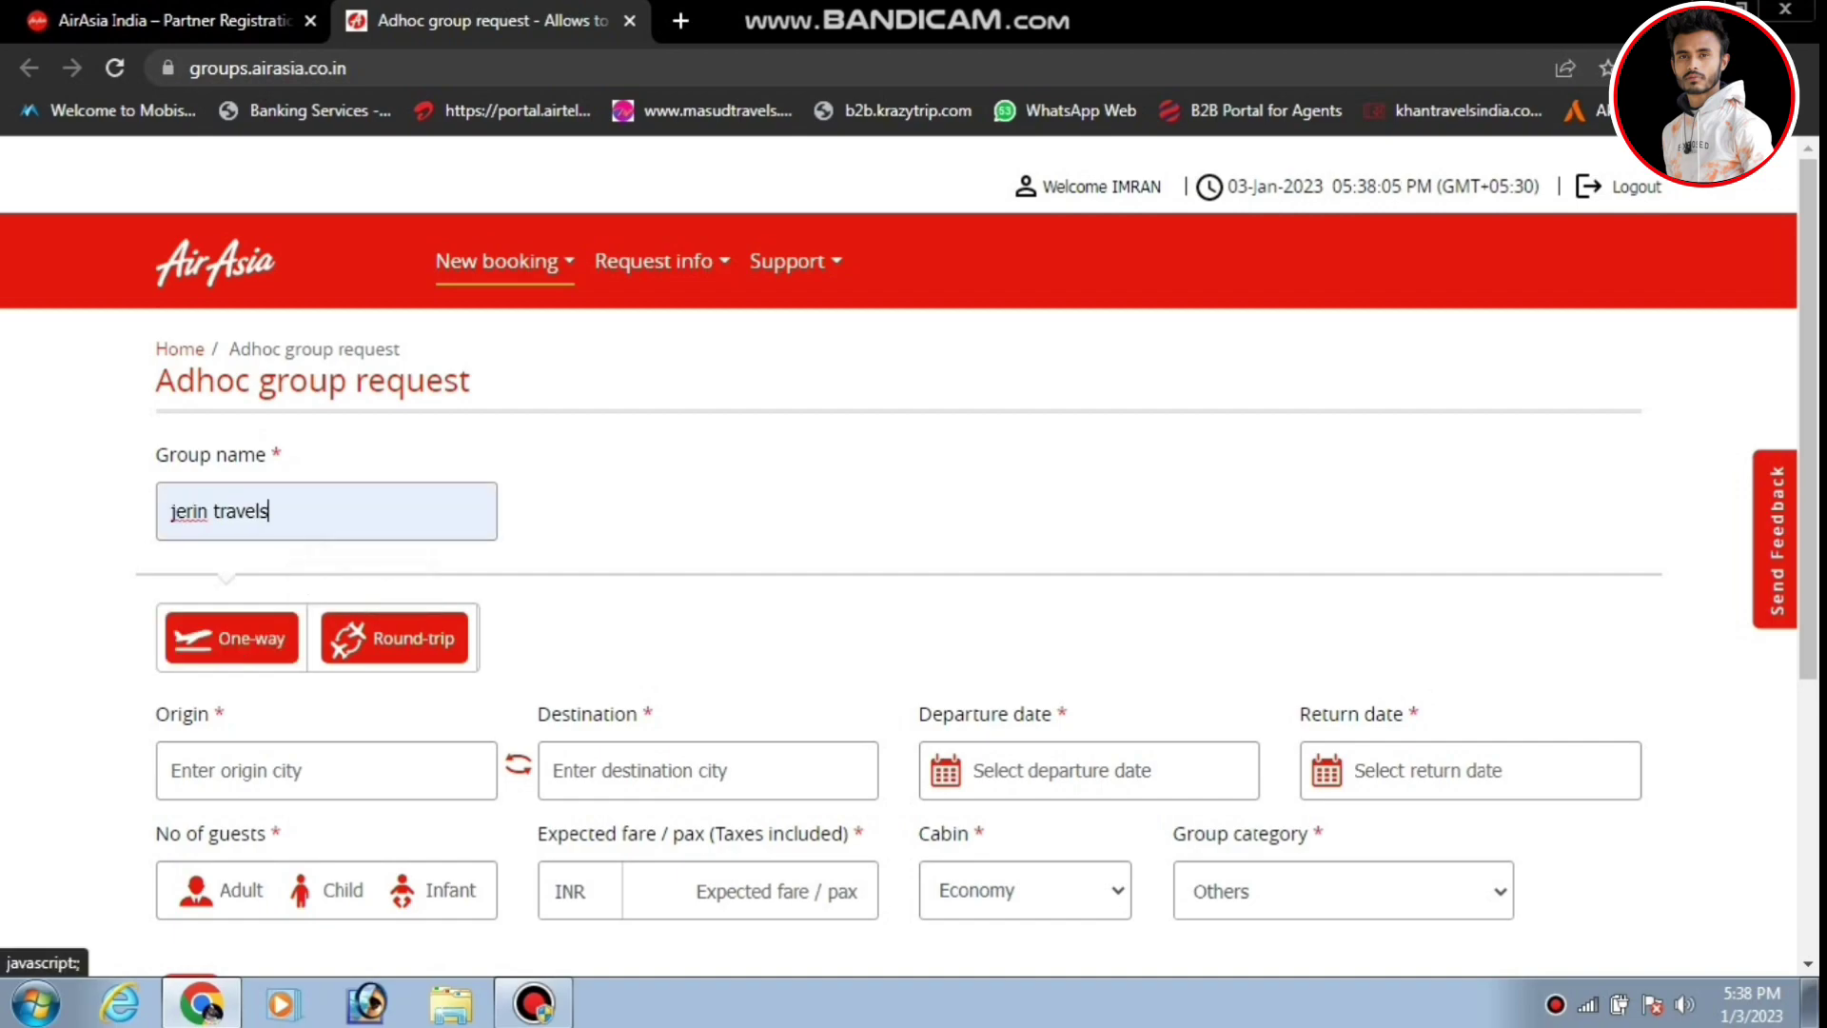